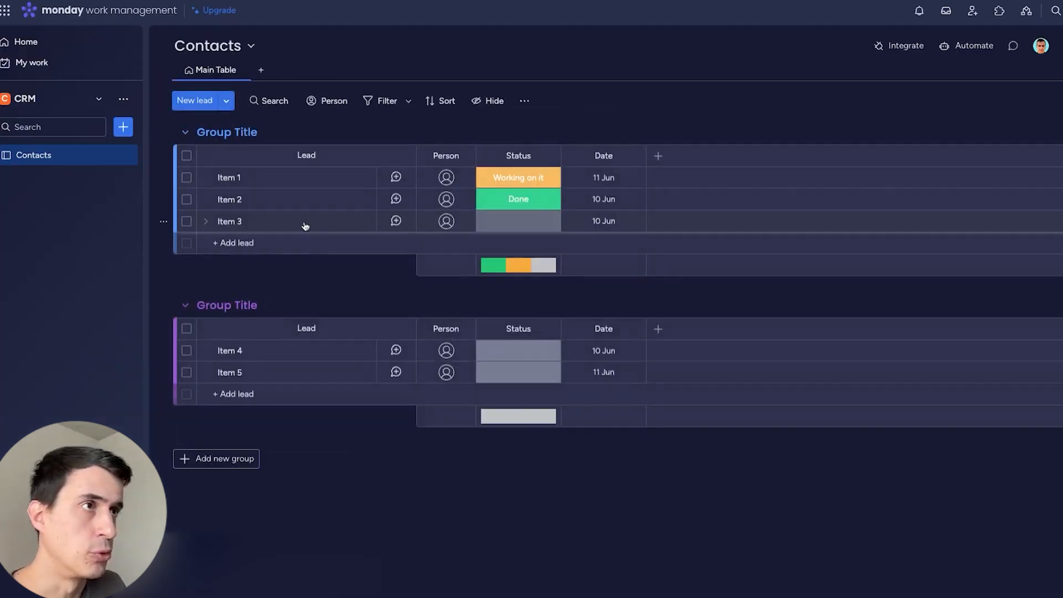
Delete the second group, which holds Items 4–5, from the Contacts board.
left_click(163, 306)
left_click(195, 269)
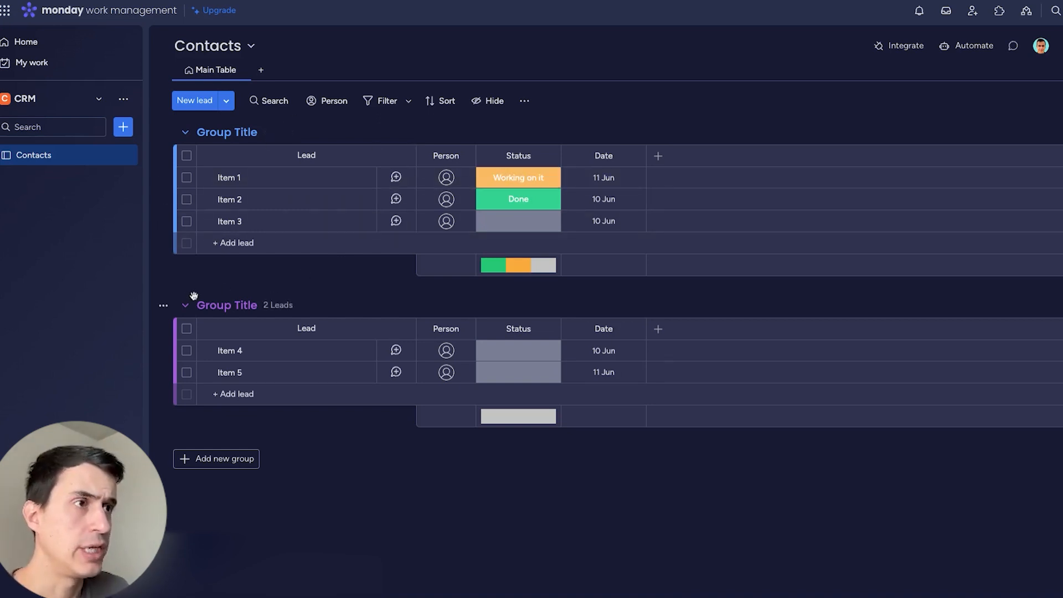
left_click(162, 305)
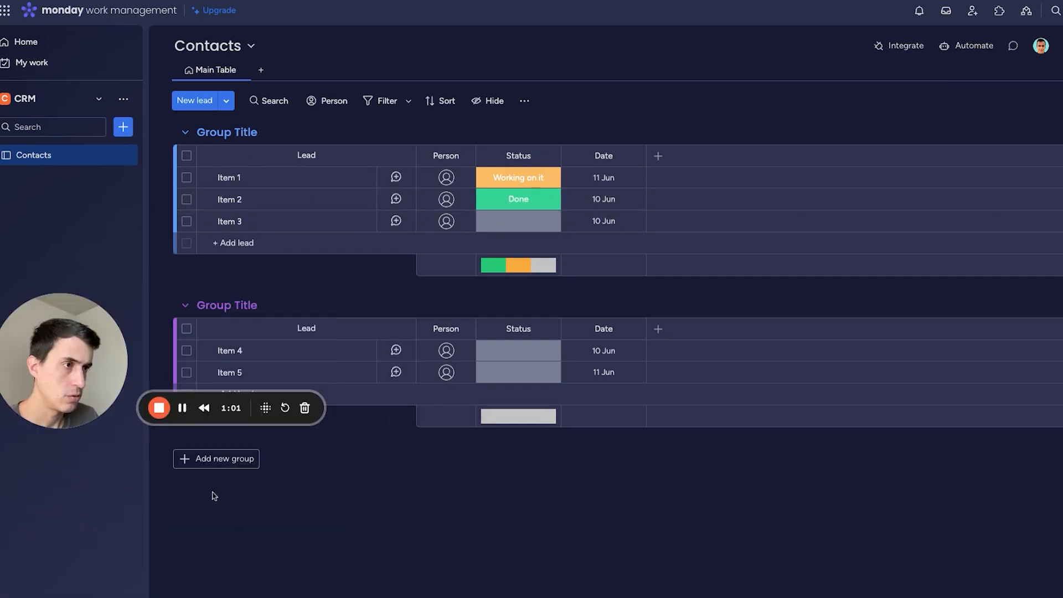
left_click(162, 305)
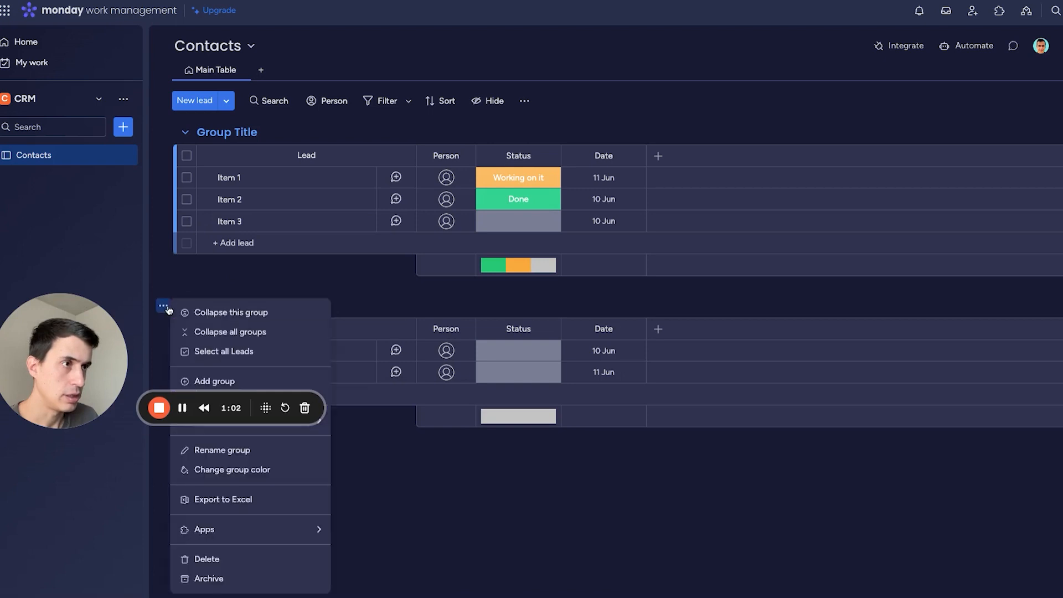
left_click(222, 558)
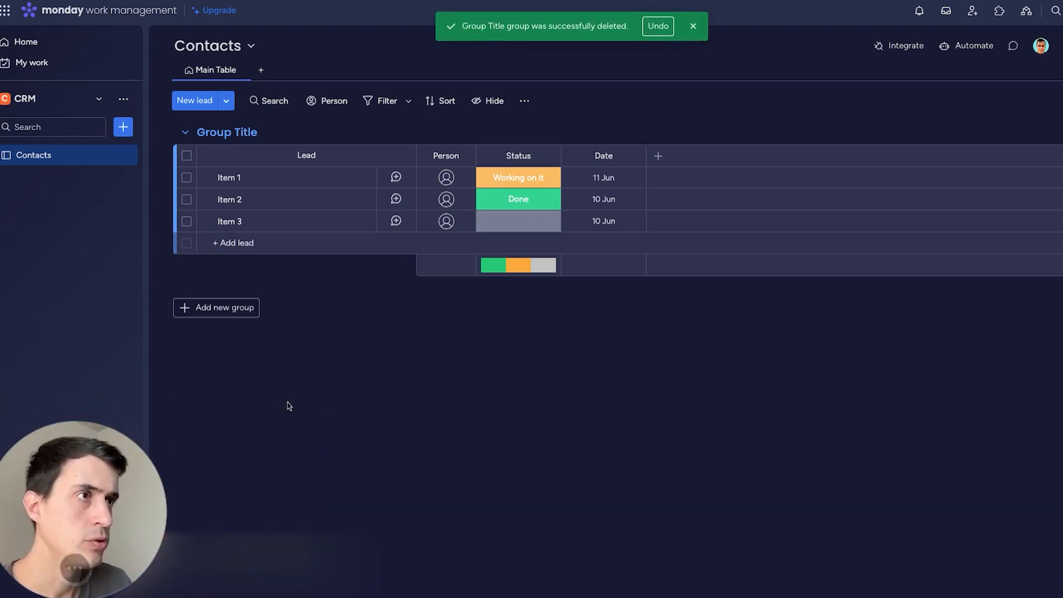
Rename the remaining group to Contacts.
left_click(238, 132)
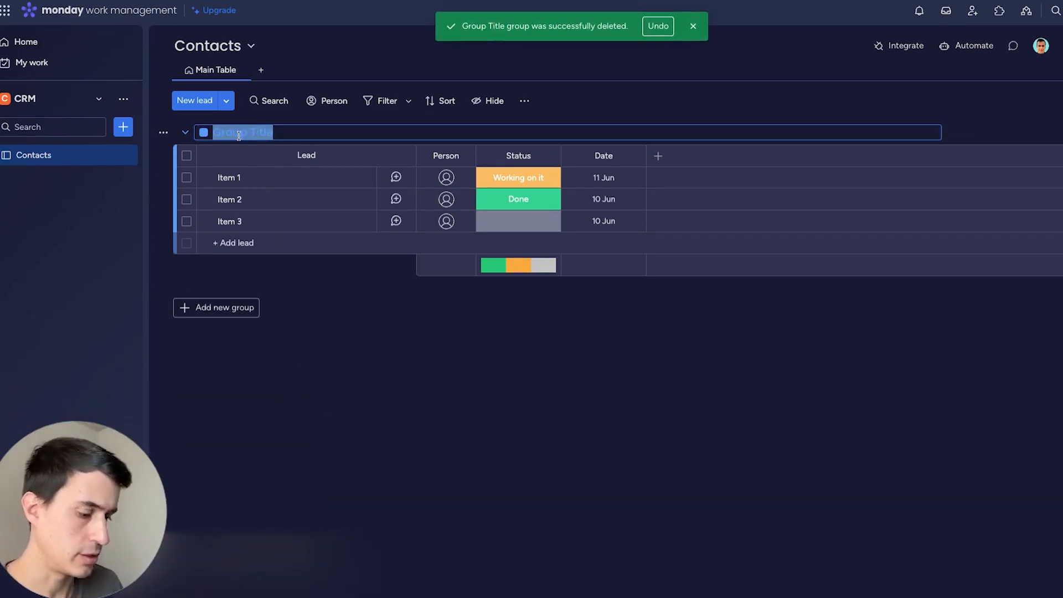
type("Contacts")
key("Return")
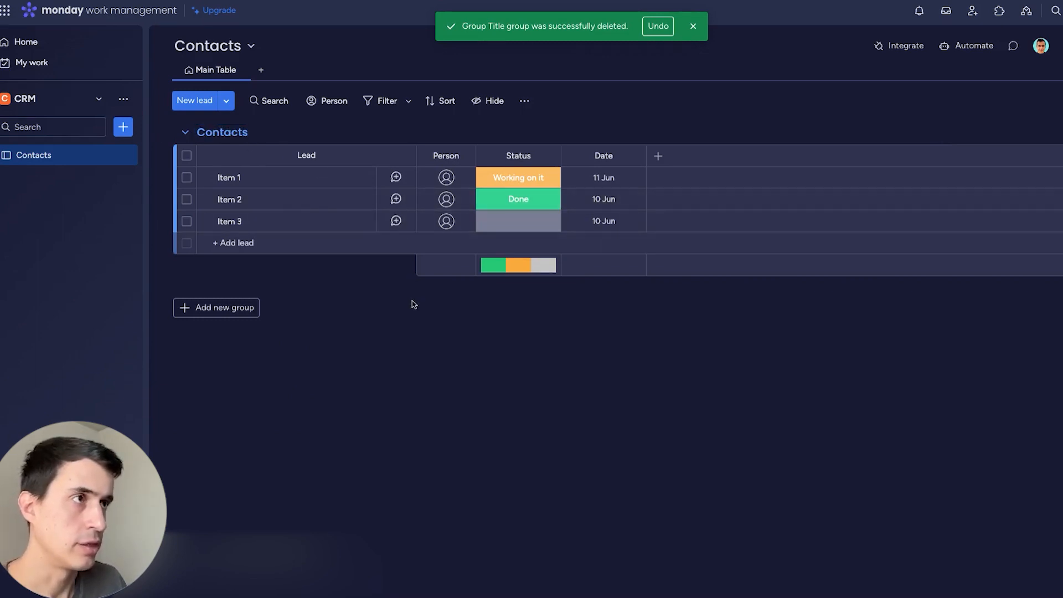
Delete the Person, Status and Date columns from the Contacts board.
left_click(464, 156)
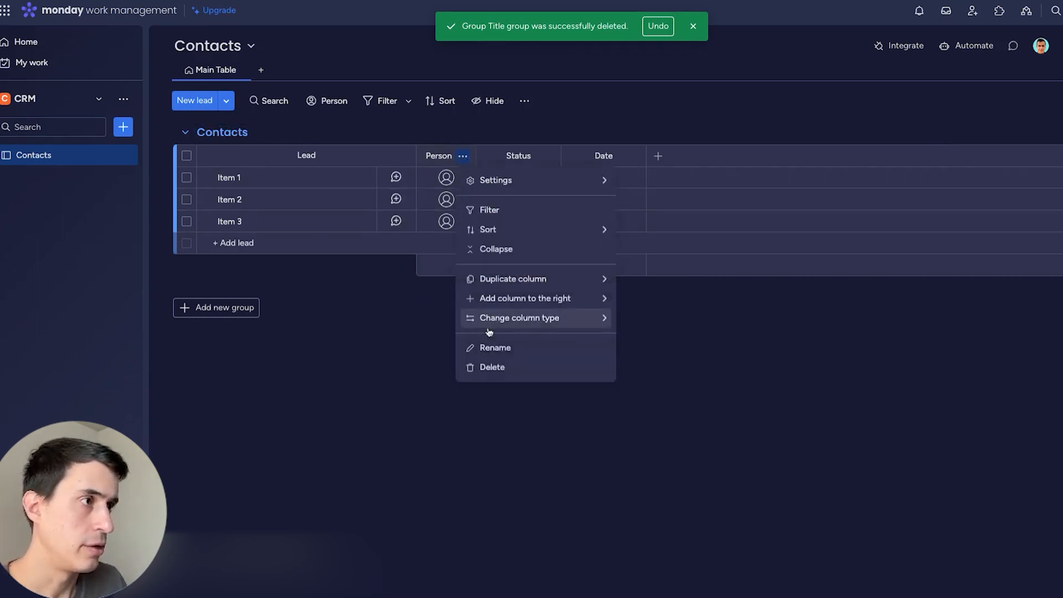
left_click(499, 372)
left_click(716, 90)
left_click(488, 155)
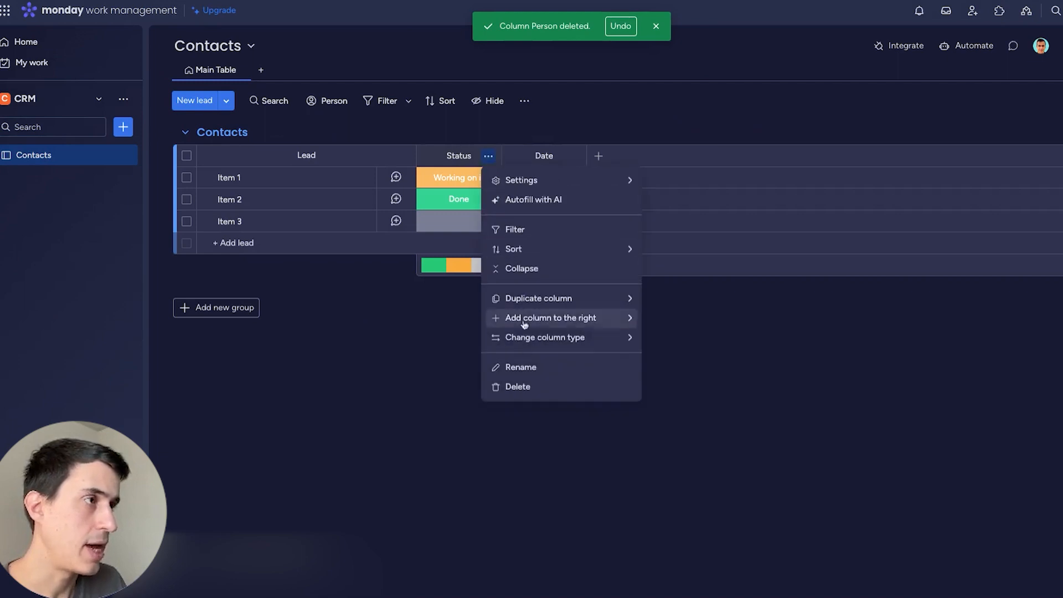
left_click(533, 389)
left_click(491, 155)
left_click(512, 365)
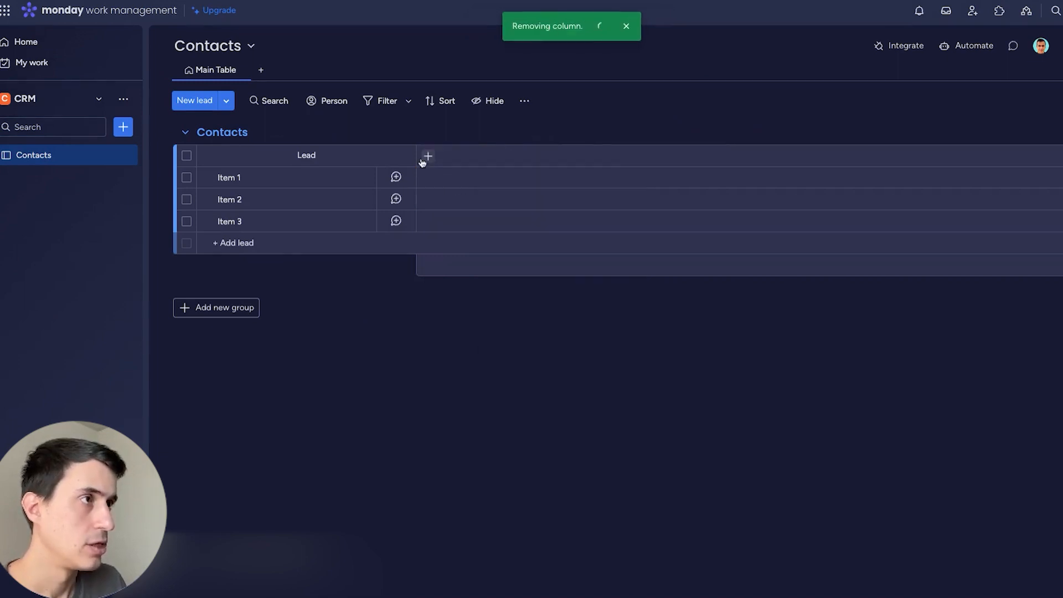
Add Company Name text, Email, Phone and Address text columns.
left_click(427, 158)
left_click(277, 324)
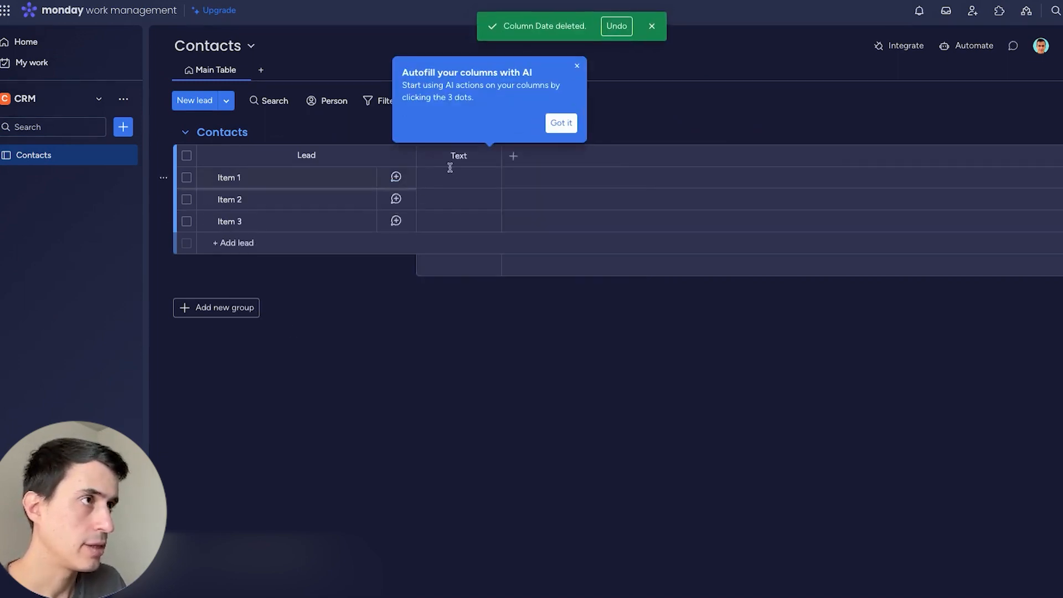
left_click(458, 155)
type("Company Name")
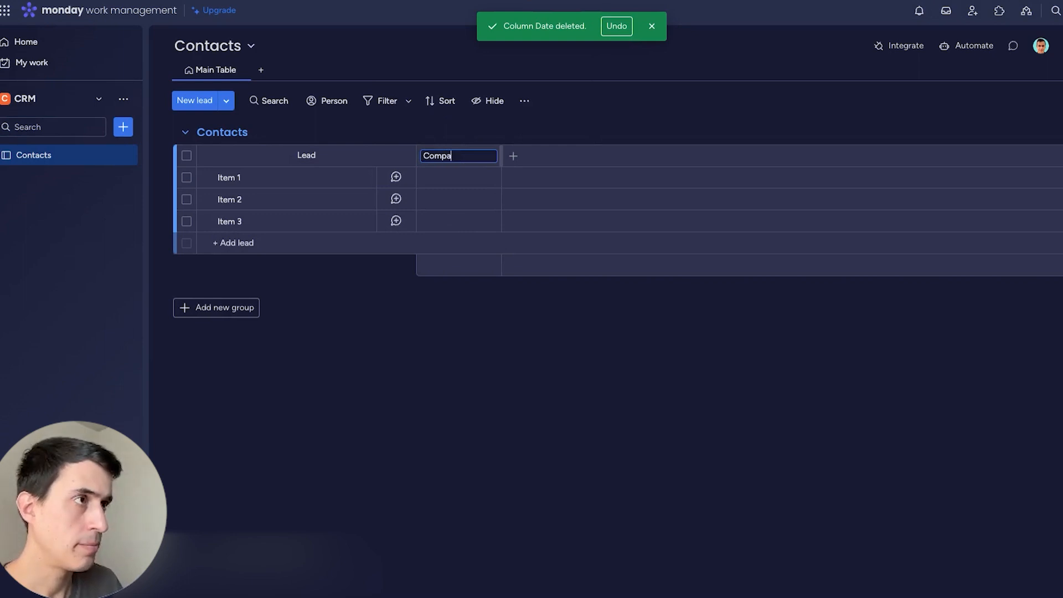
left_click(513, 156)
type("emai")
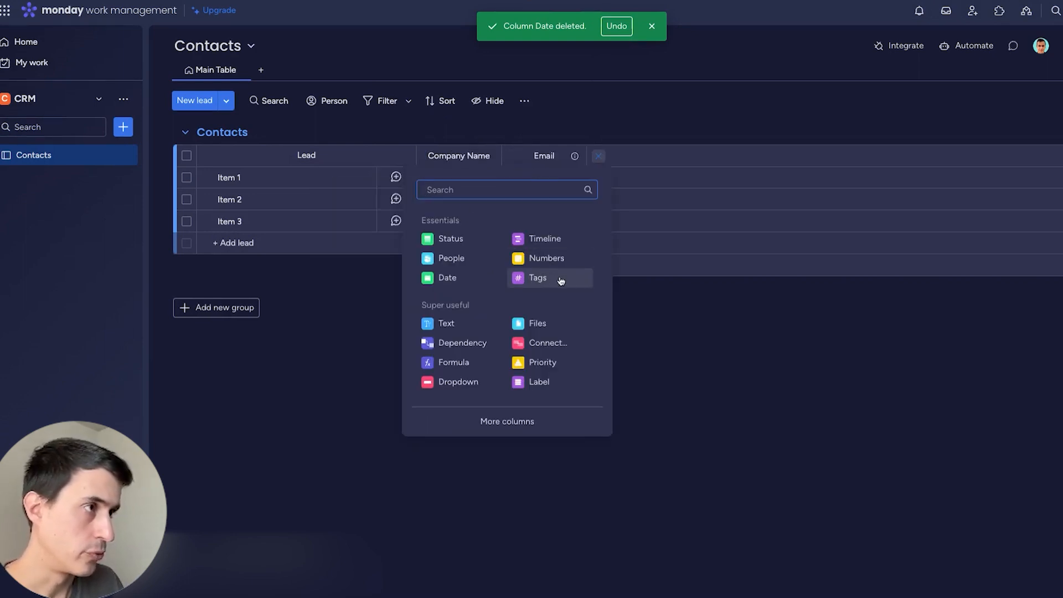
type("phone")
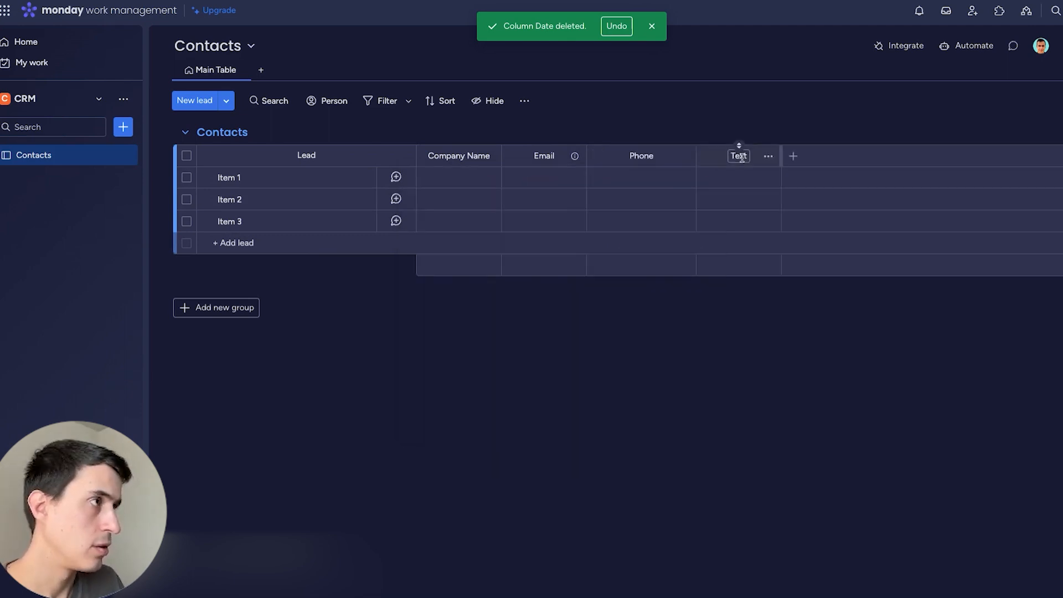
left_click(741, 157)
type("Address")
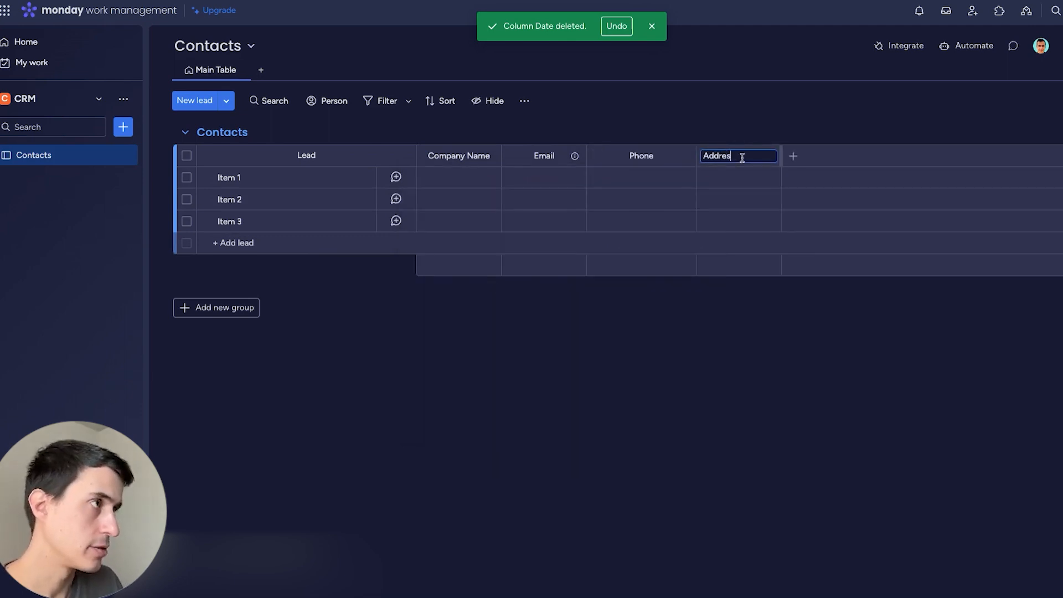
key("Return")
left_click(233, 177)
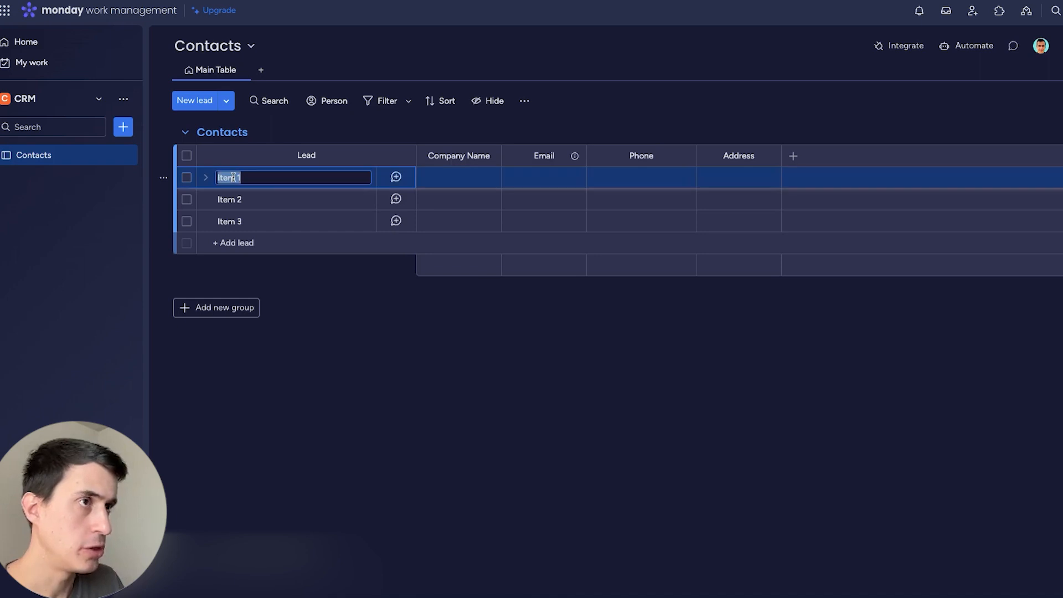
Fill the first lead with the contact's name, company Axe Automation, e-mail, phone and address, then delete the two placeholder leads.
left_click(468, 176)
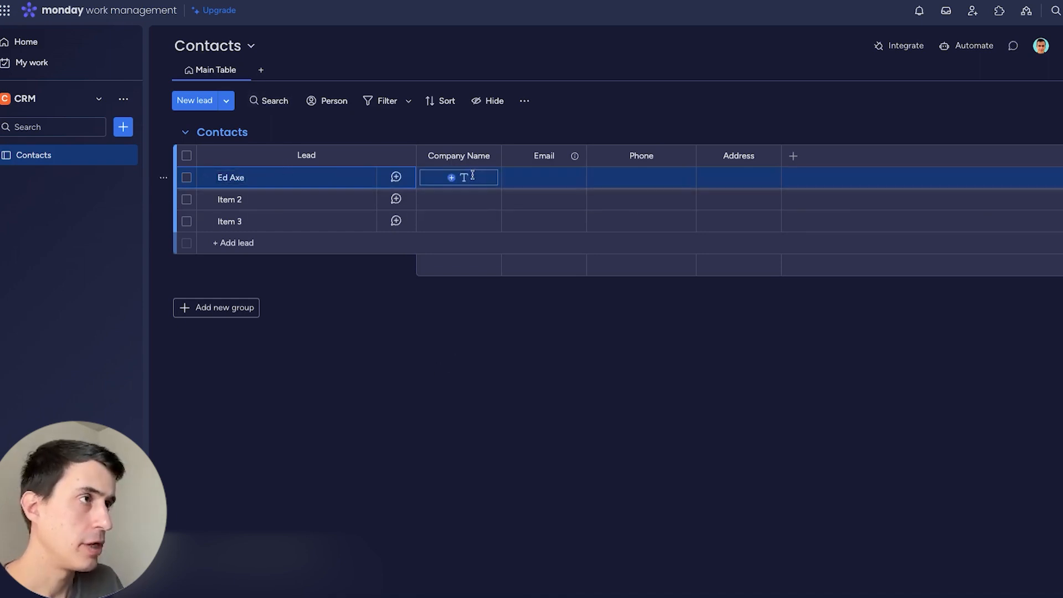
type("Axe Automation")
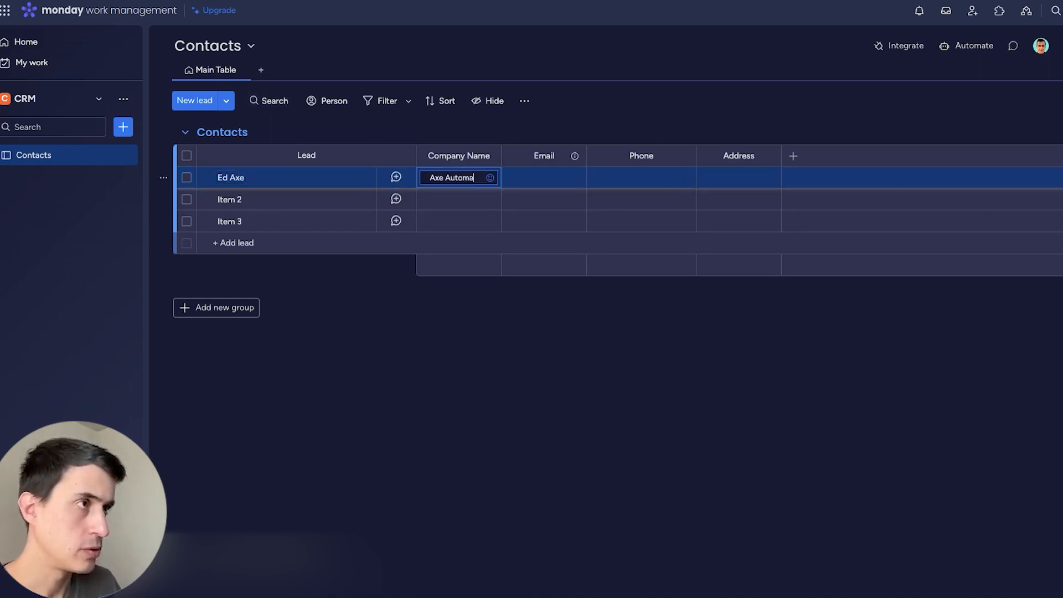
key("Tab")
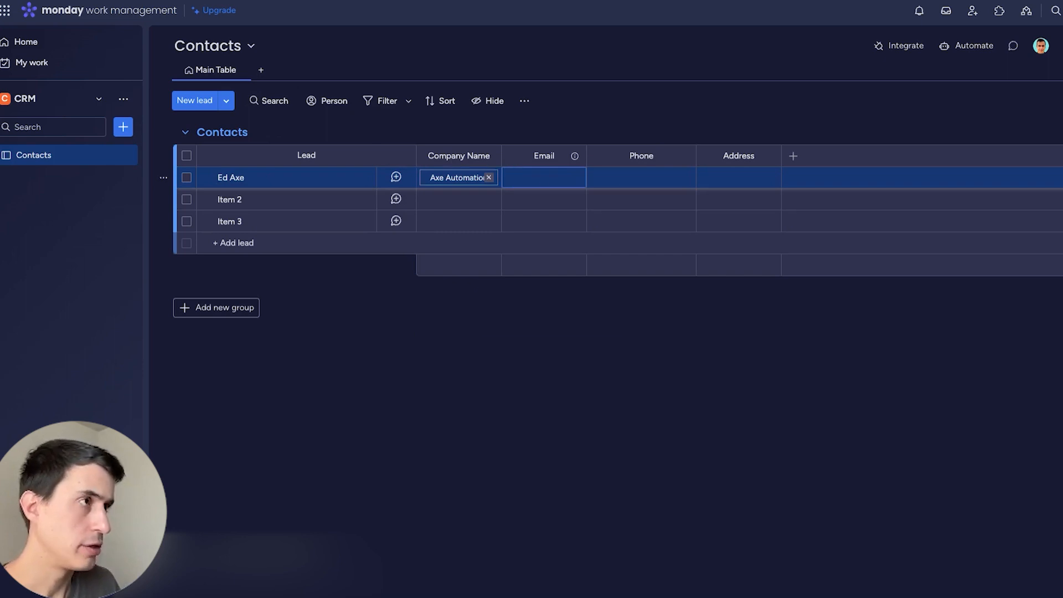
key("Tab")
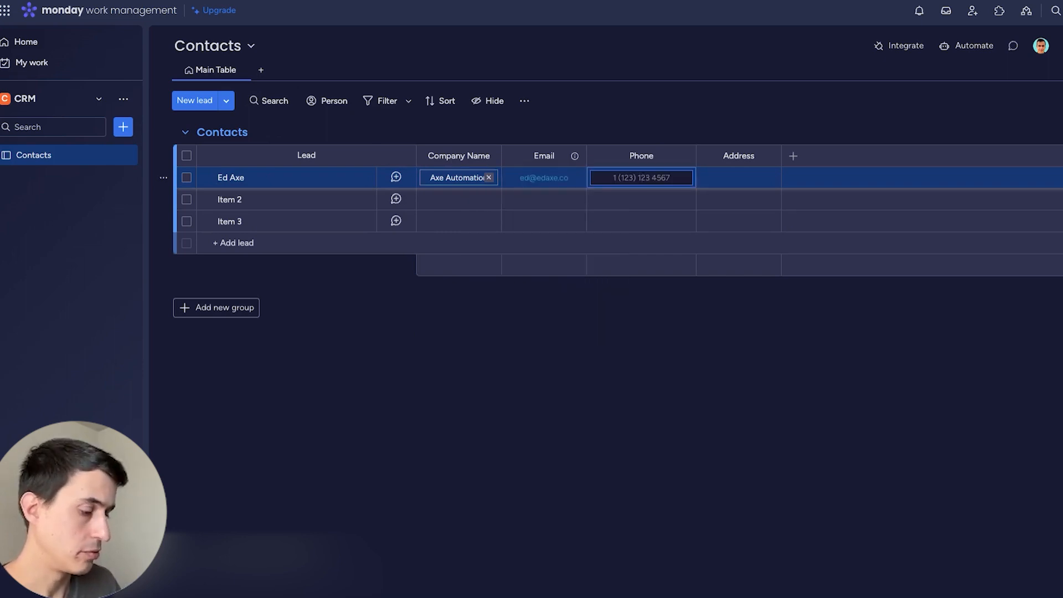
key("Tab")
type("10th Street")
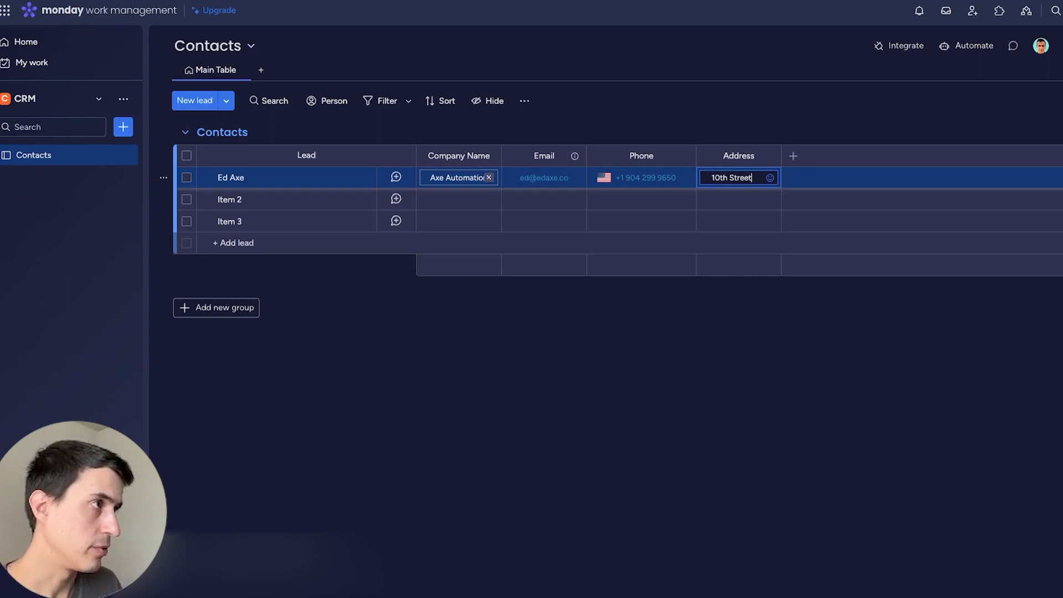
key("Return")
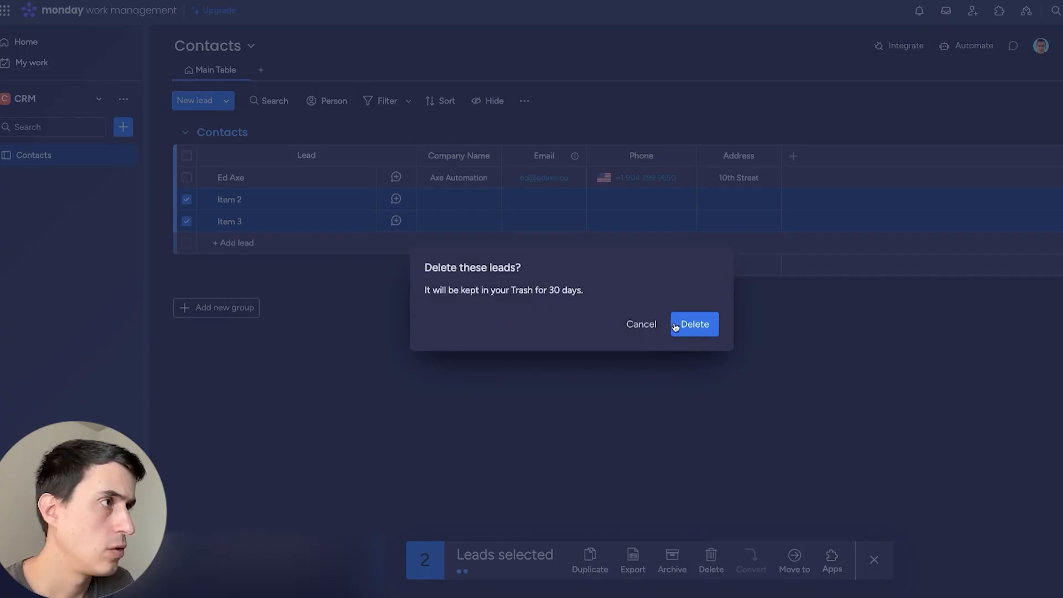
left_click(697, 324)
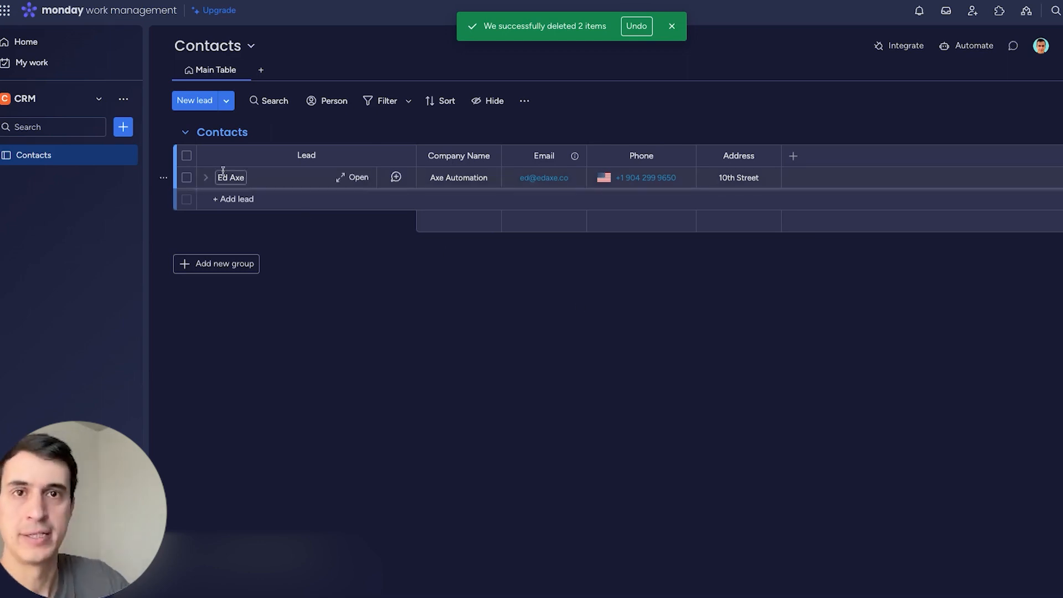
Create a board named Deals that manages custom 'Deals' items.
left_click(122, 126)
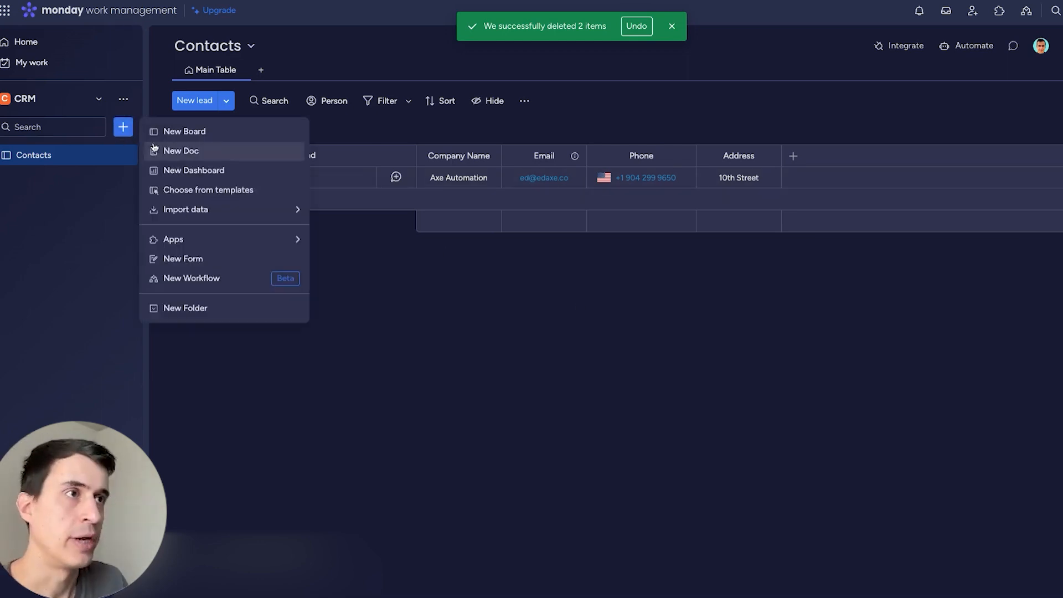
left_click(177, 131)
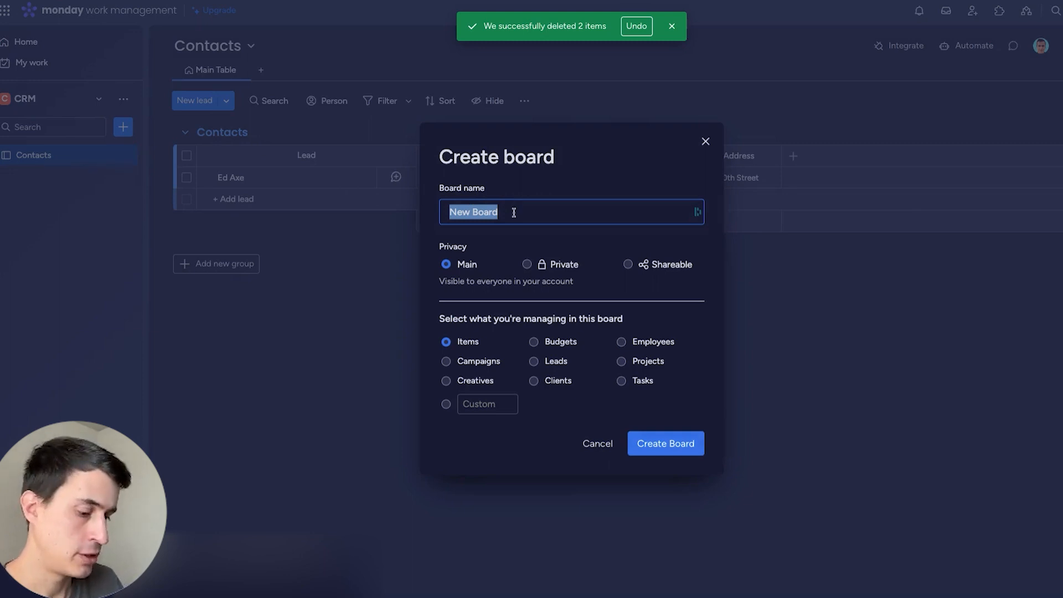
type("Deals")
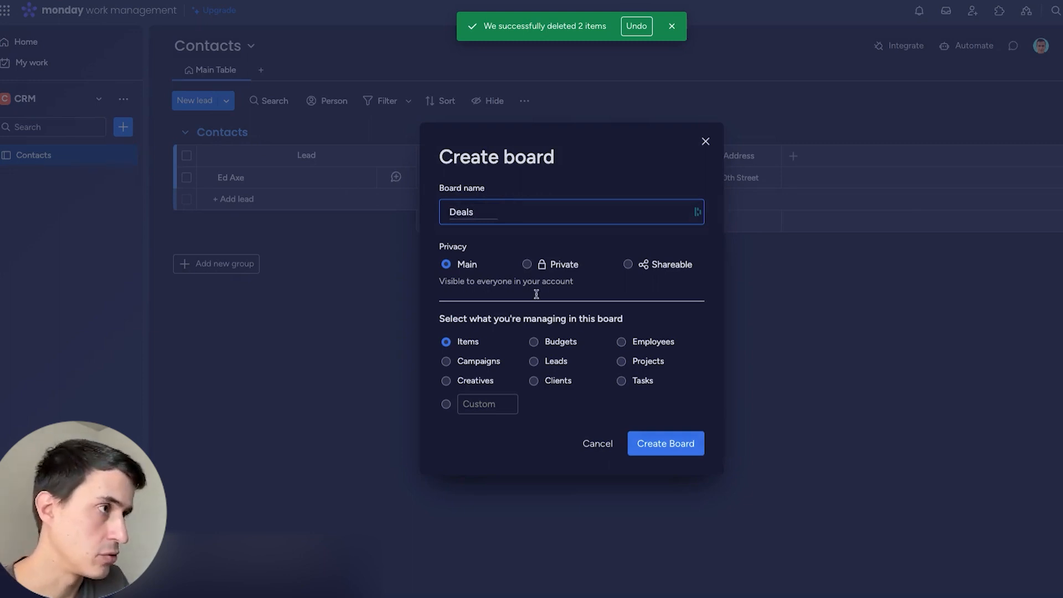
left_click(498, 403)
type("Deals")
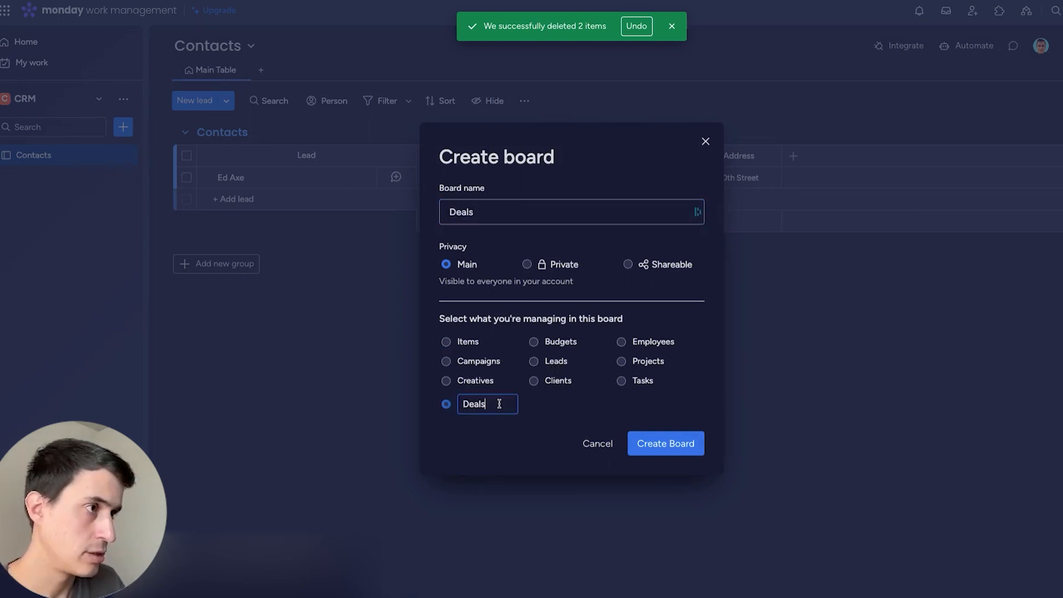
left_click(670, 444)
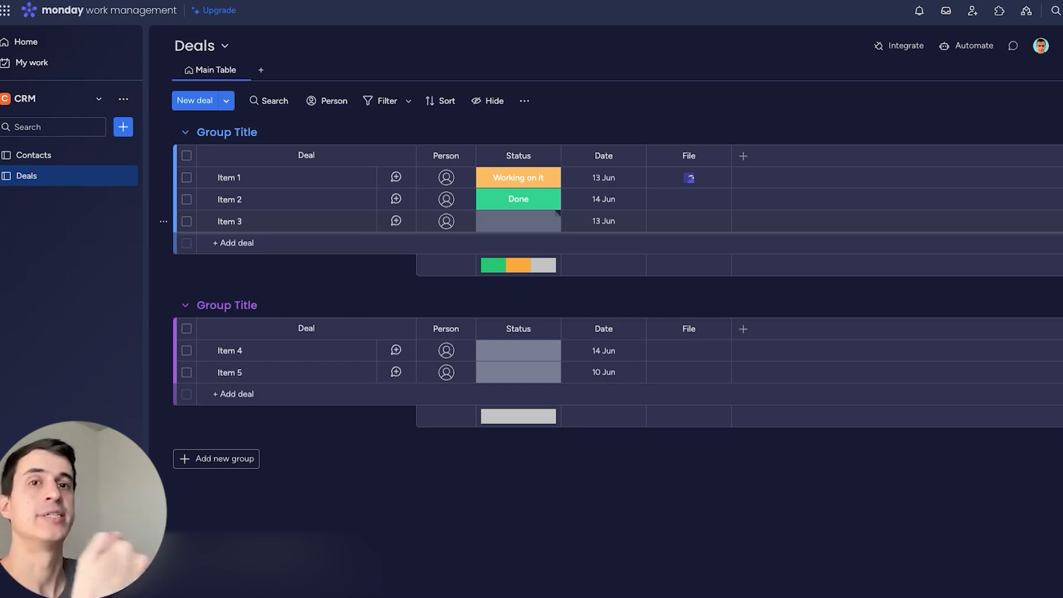
Rename the first group New Deal, the second Negotiating, and add a Send Contract group.
double_click(212, 132)
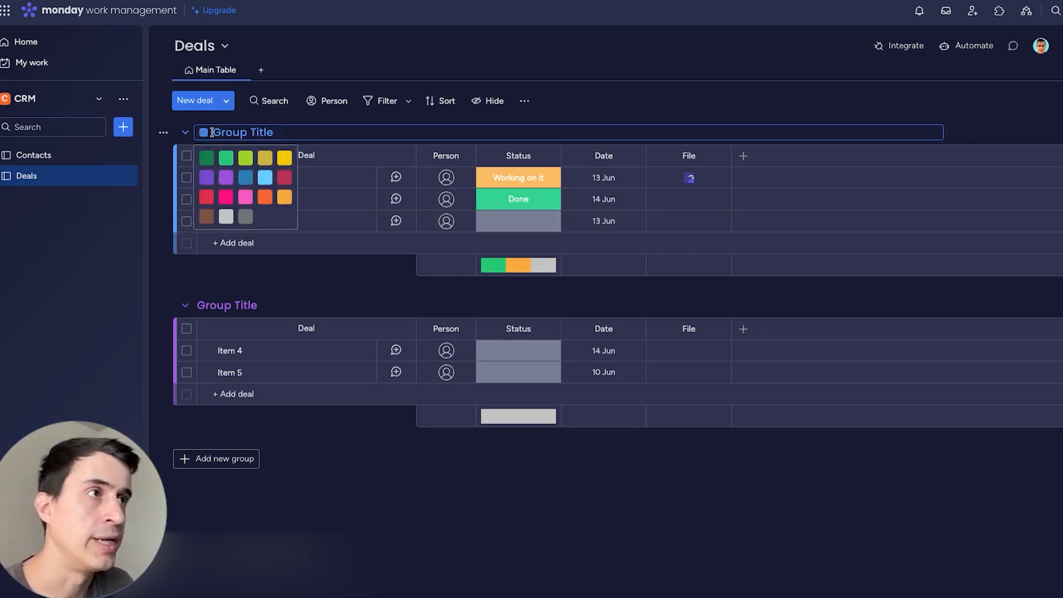
triple_click(254, 135)
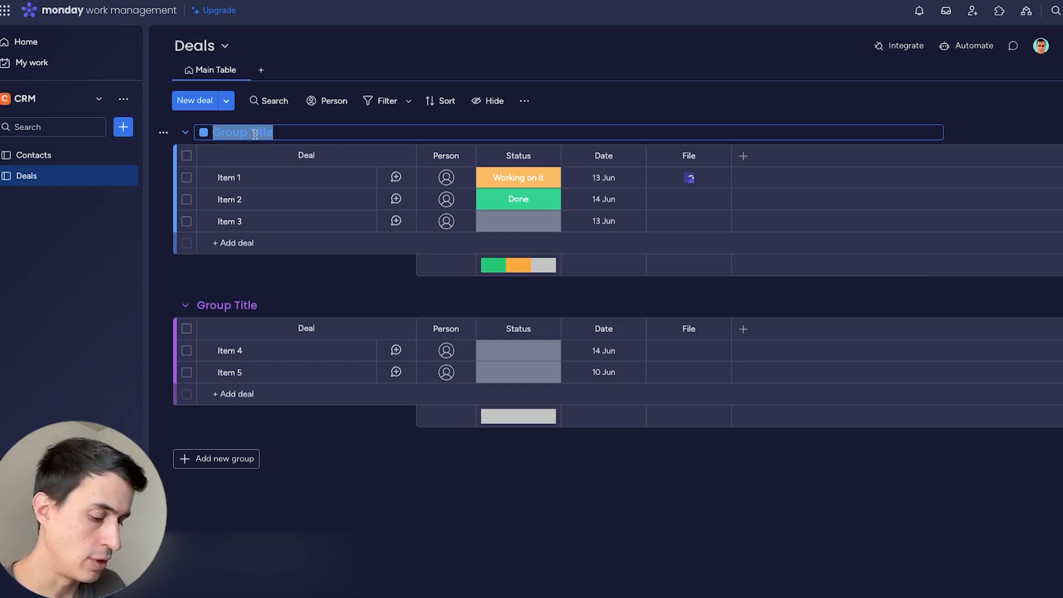
type("New Deal")
left_click(232, 306)
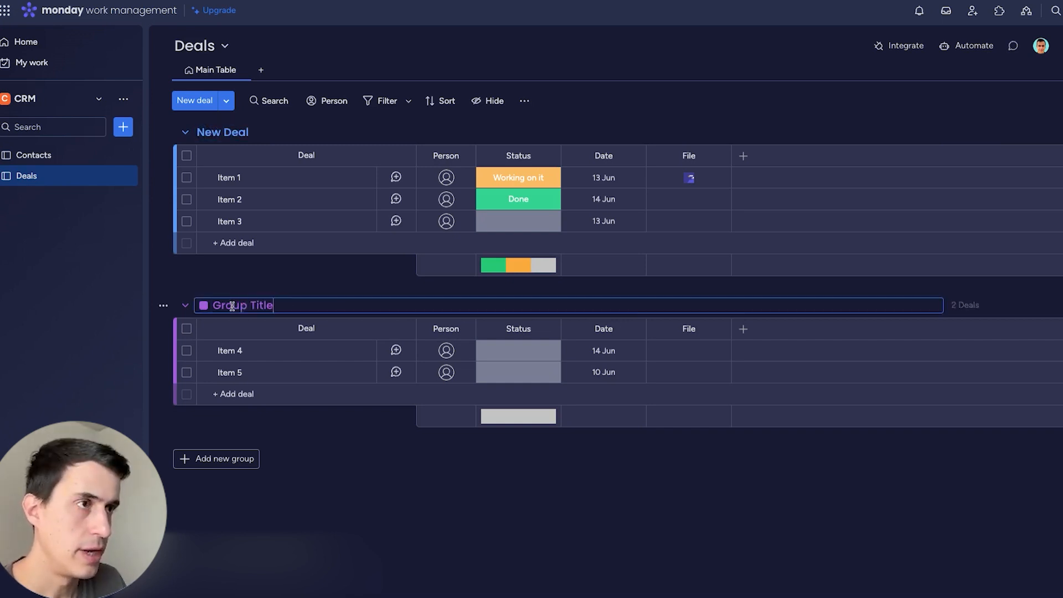
type("Negotiating")
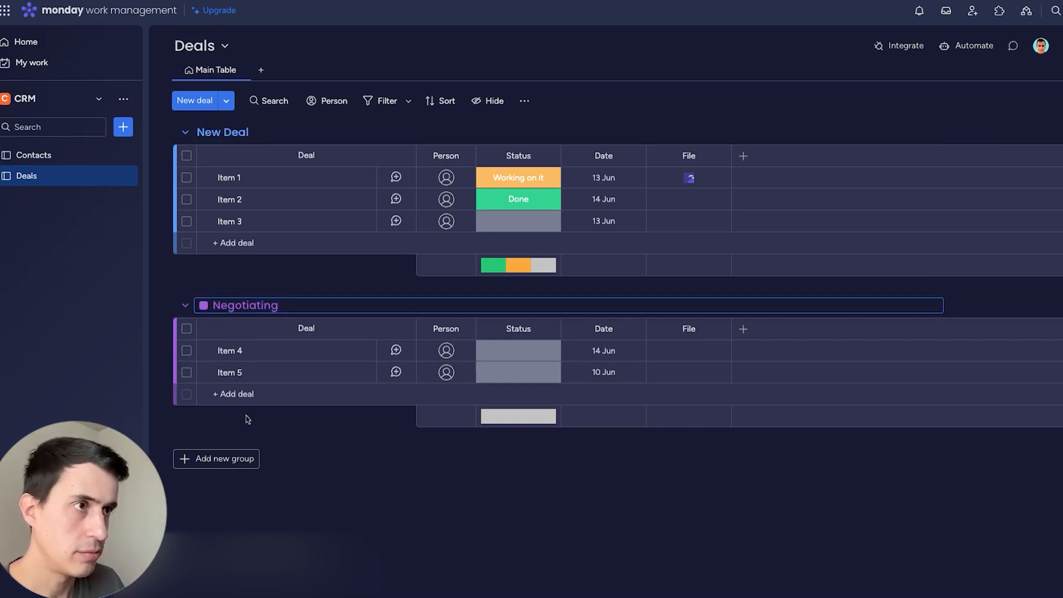
left_click(235, 457)
triple_click(235, 456)
type("Send Contract")
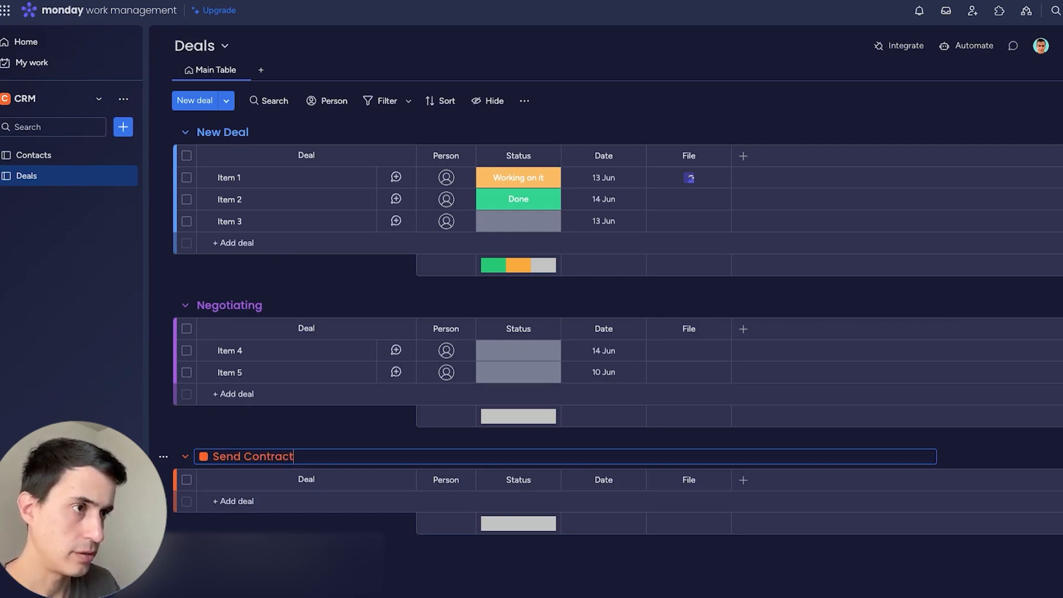
Add a green Close Won group and a Lost group at the bottom.
scroll(236, 448, "down", 3)
left_click(236, 446)
type("Close Won")
left_click(204, 444)
left_click(221, 468)
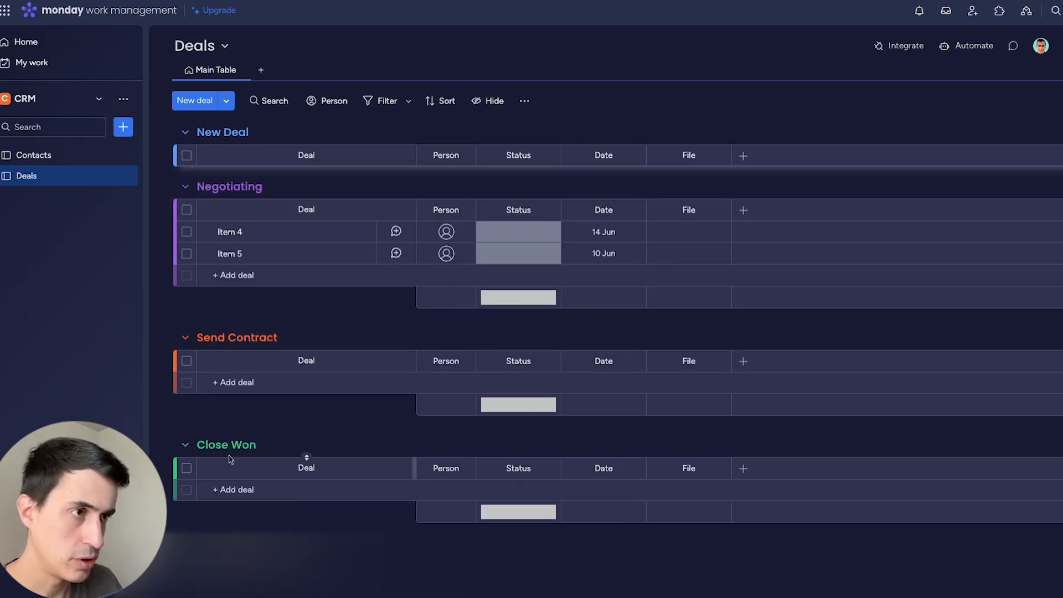
left_click(221, 555)
type("Lost")
left_click(205, 447)
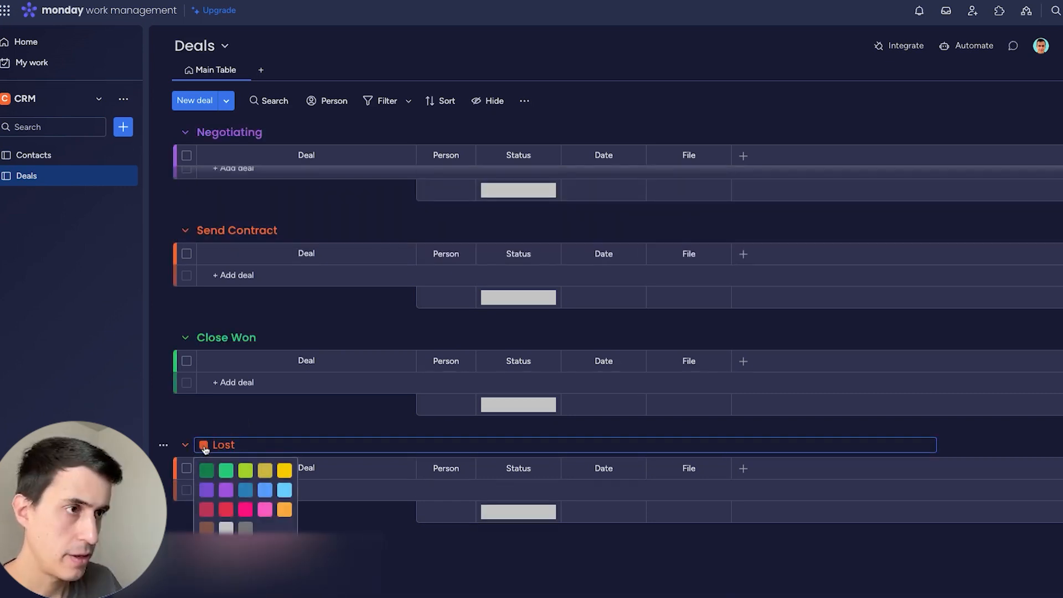
Rename the purple second group to FollowUp.
left_click(236, 305)
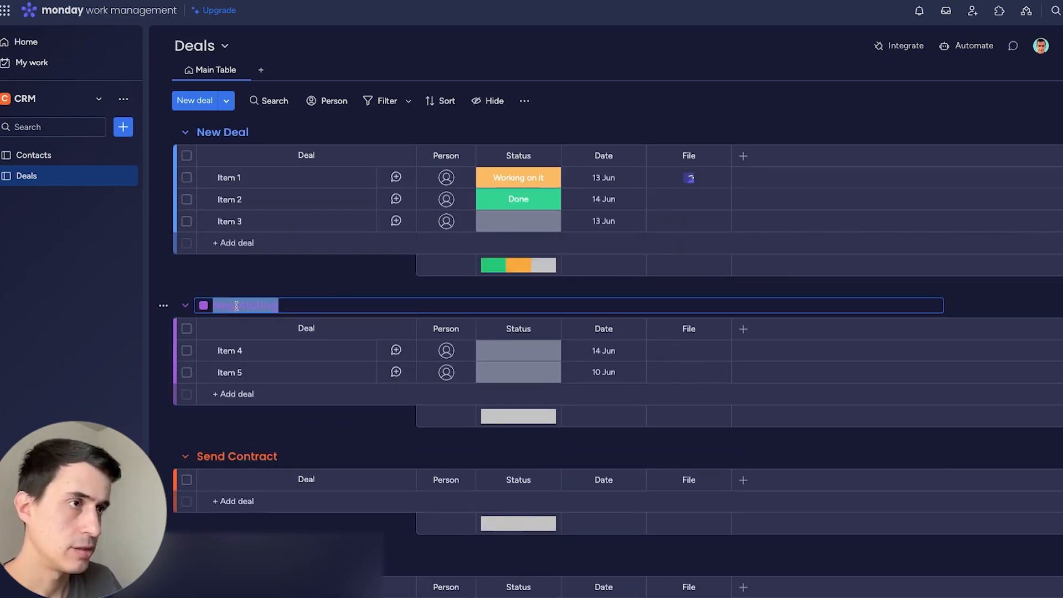
type("F")
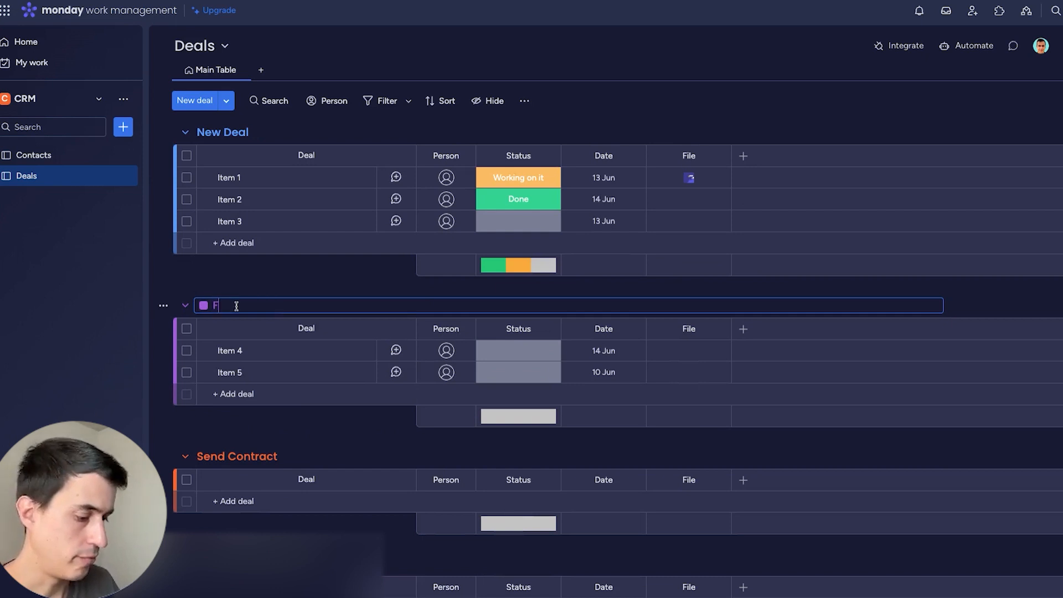
type("ollowUp")
key("Return")
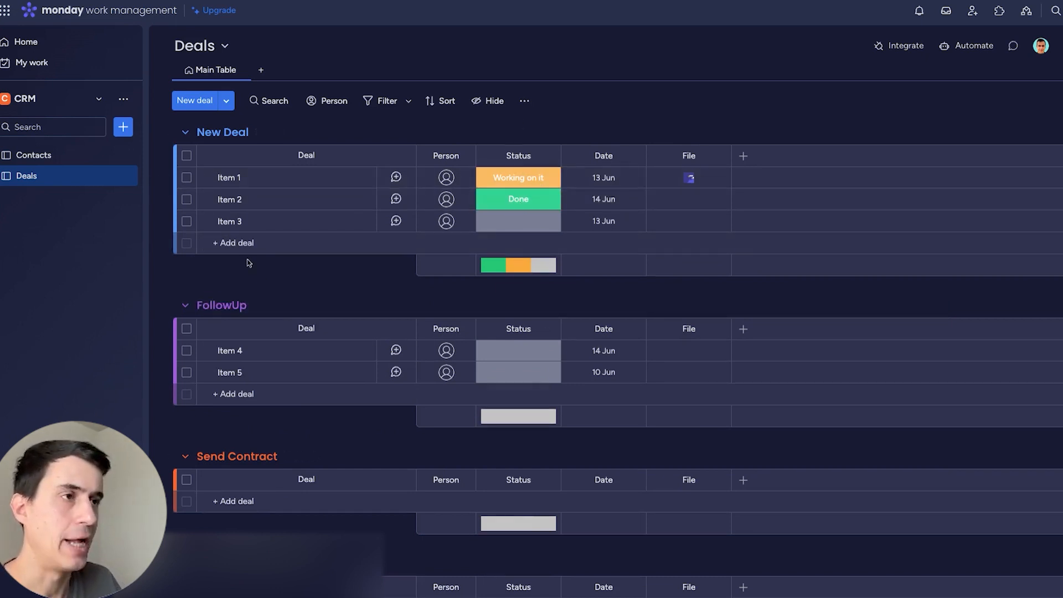
scroll(263, 346, "down", 3)
scroll(265, 332, "up", 3)
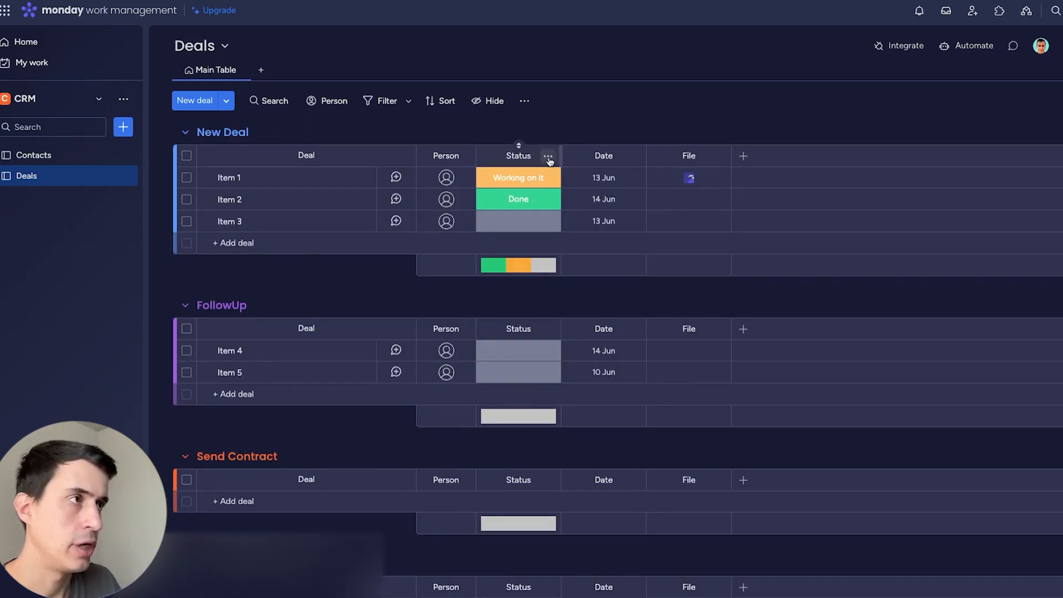
Rename Status labels: Working on it to blue New Deal, Stuck to Lost, Done to Close Won.
left_click(547, 157)
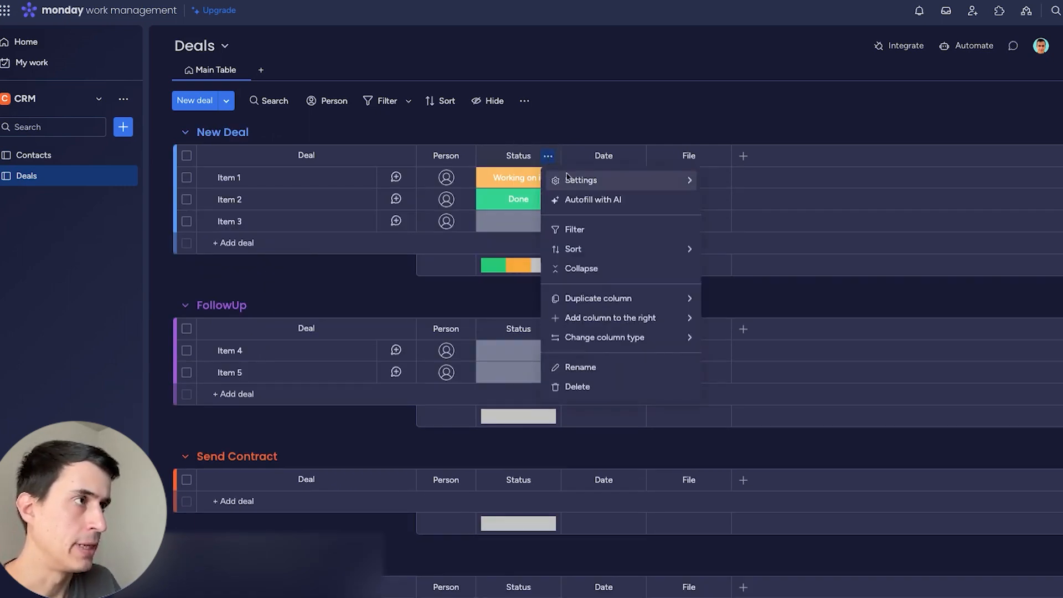
mouse_move(665, 181)
left_click(742, 184)
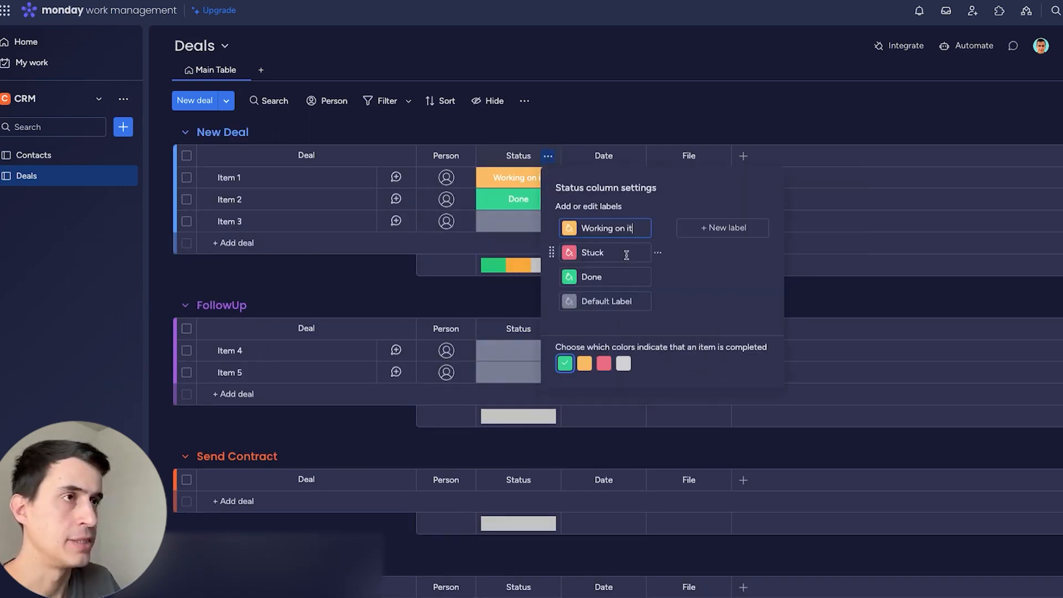
left_click(618, 221)
type("New De")
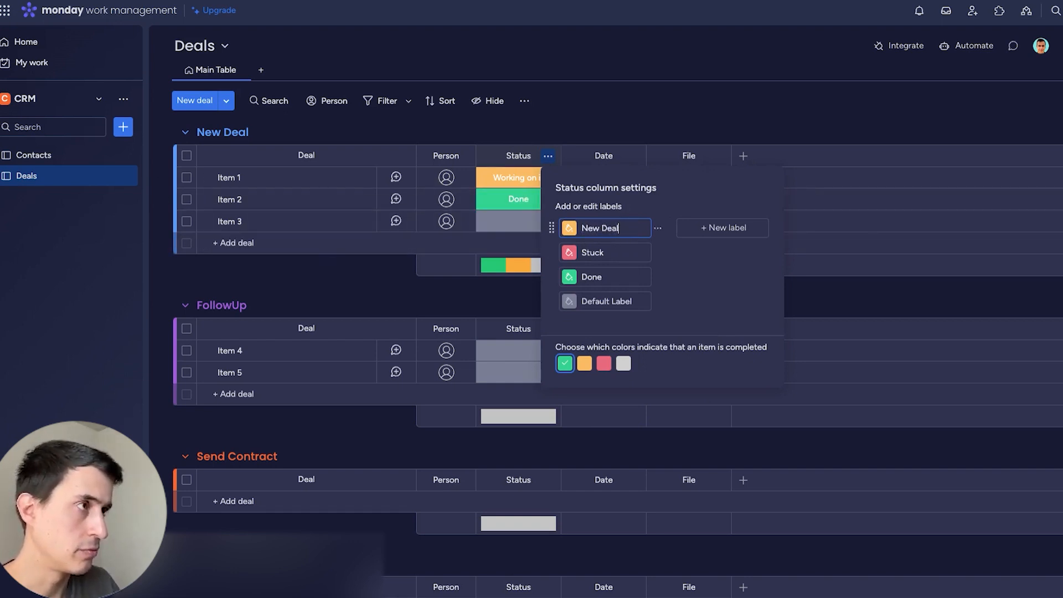
type("al")
left_click(569, 228)
left_click(592, 332)
left_click(604, 250)
type("Lost")
left_click(605, 277)
type("Close Wo")
Add a FollowUp label and an orange Send Contract label.
left_click(708, 228)
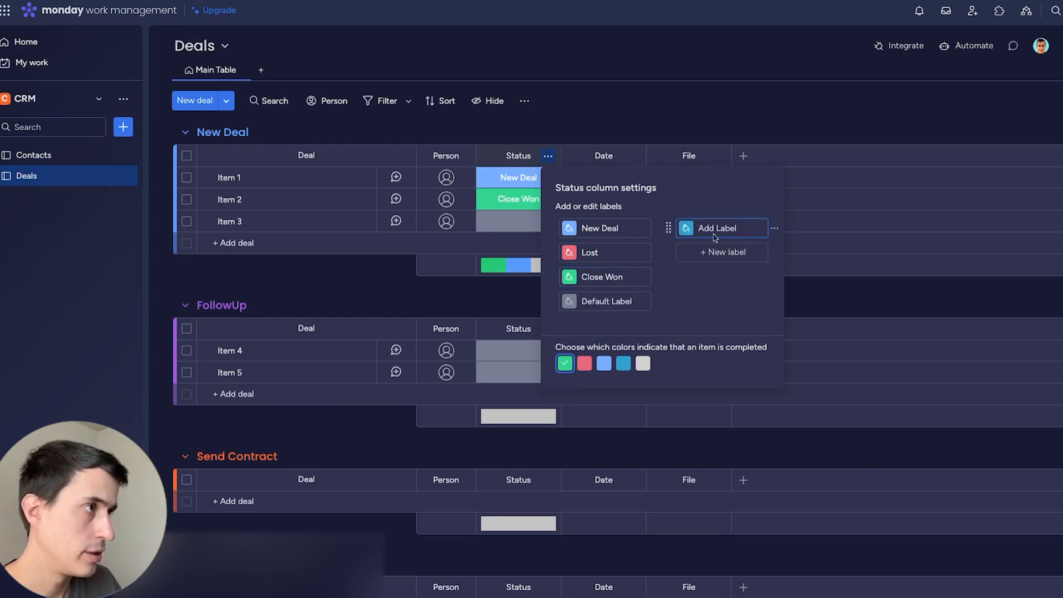
type("FollowUp")
key("Return")
left_click(704, 253)
type("Send")
type("Contract")
left_click(685, 252)
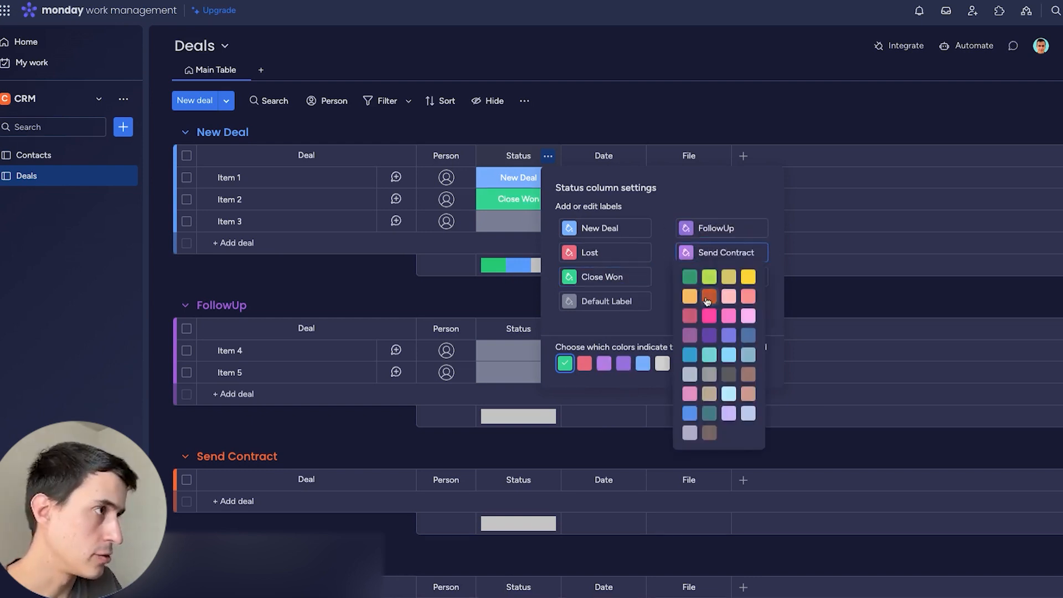
left_click(709, 297)
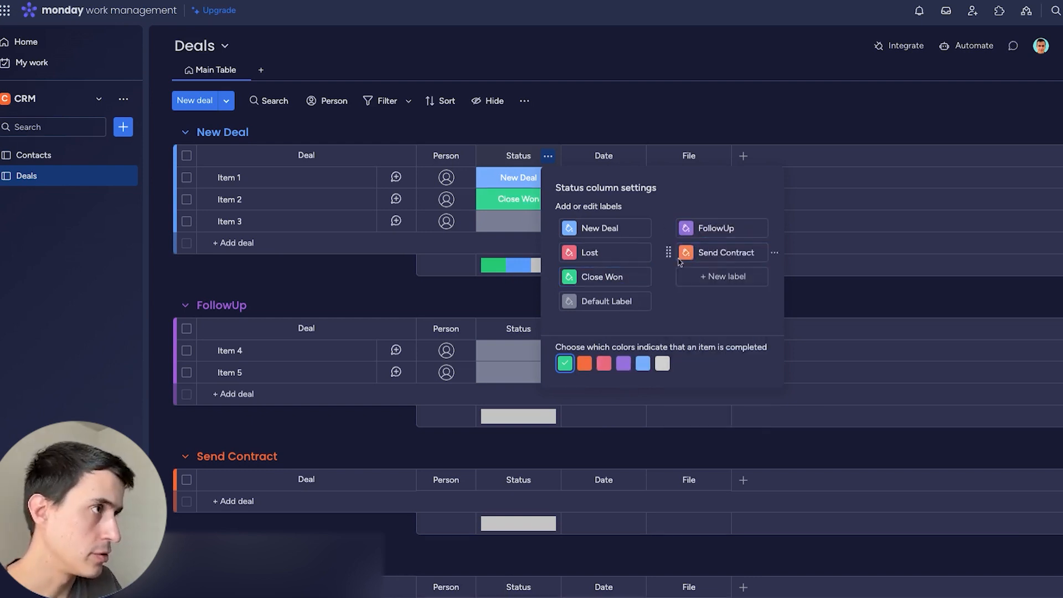
Reorder labels so Close Won, Lost and Default Label come last.
left_click_drag(554, 276, 684, 255)
left_click_drag(551, 252, 686, 265)
left_click_drag(560, 255, 695, 264)
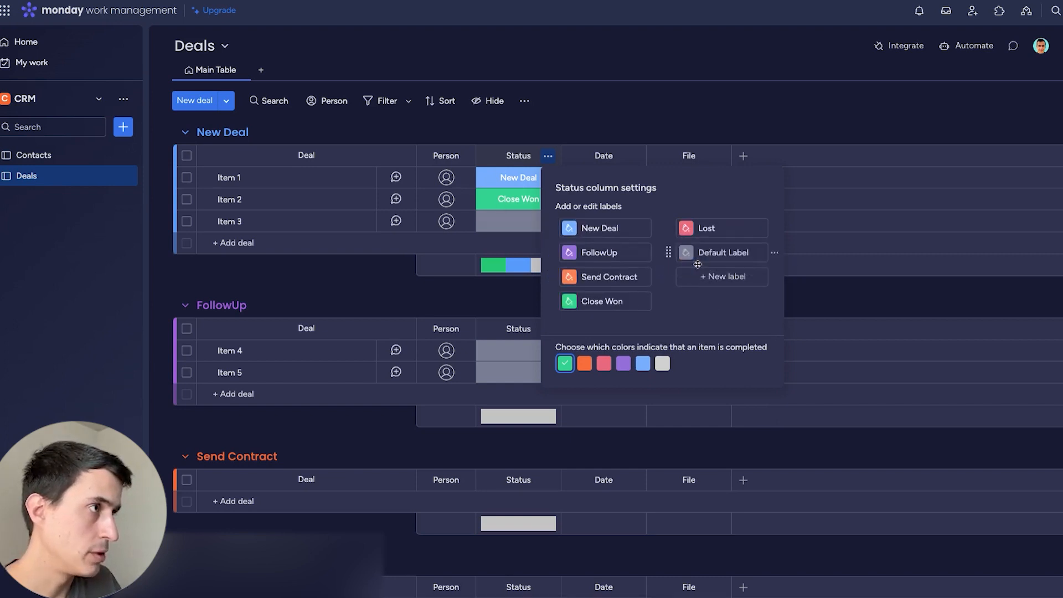
left_click(593, 159)
left_click(530, 178)
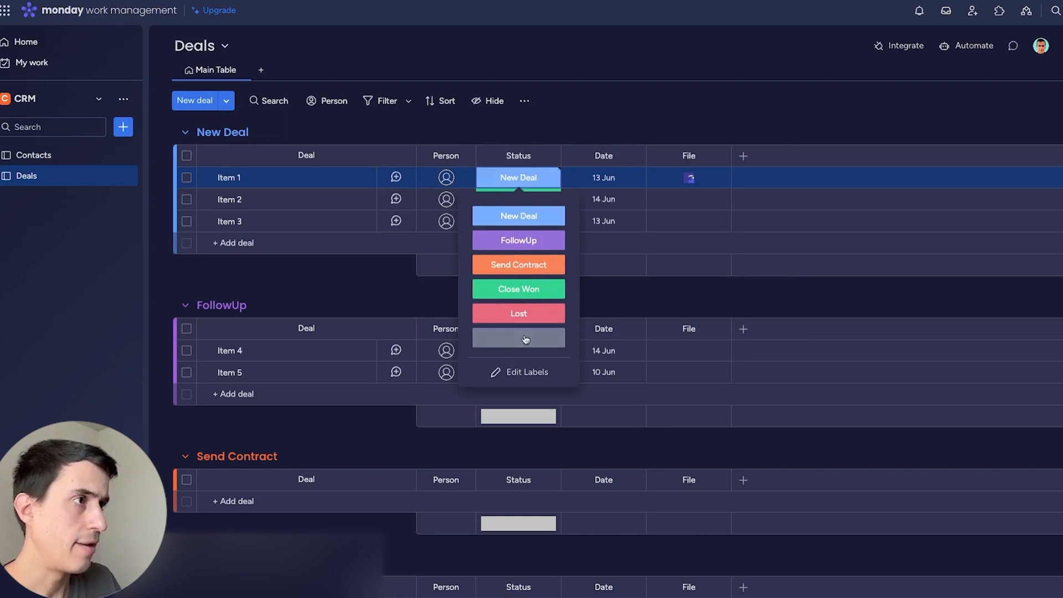
Rename the Person column to Owner and choose Delete for the File column.
left_click(506, 131)
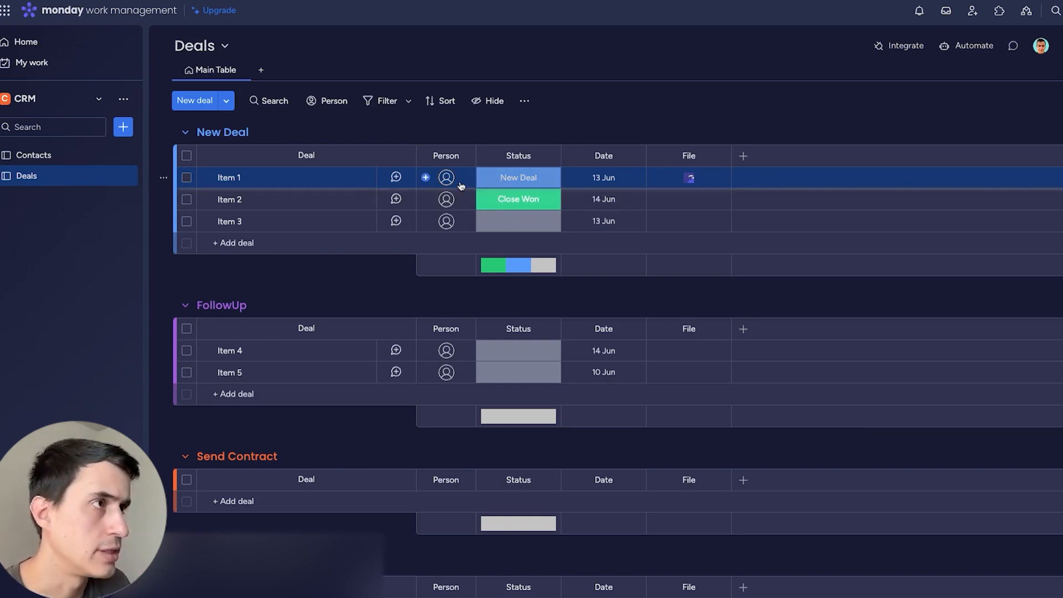
left_click(447, 156)
type("Own")
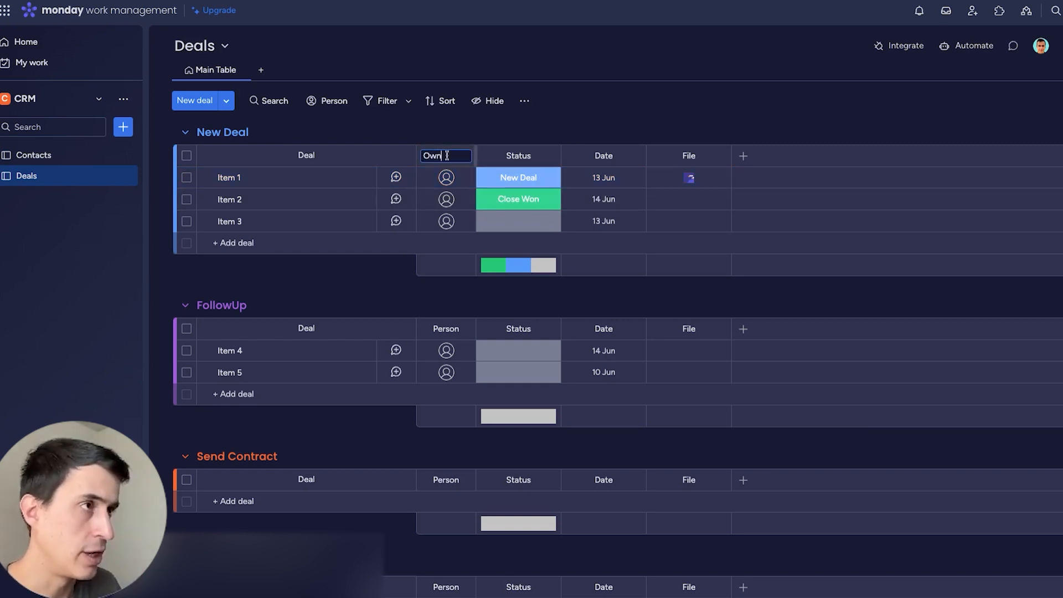
type("er")
key("Return")
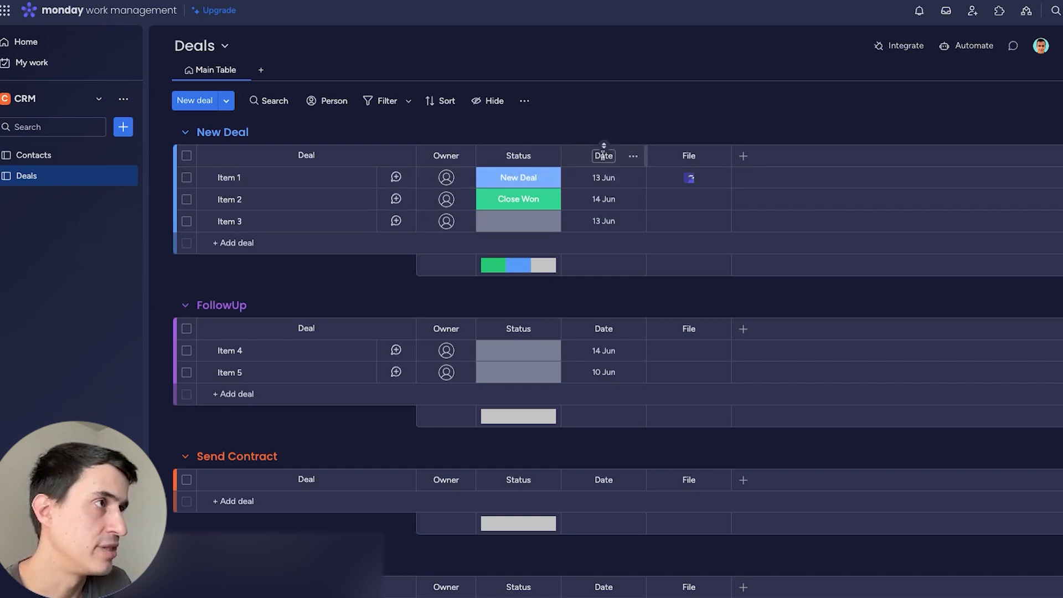
left_click(717, 155)
left_click(749, 348)
Confirm the File column deletion and add a Numbers column 'Deal Value' shown in dollars.
left_click(716, 98)
left_click(657, 156)
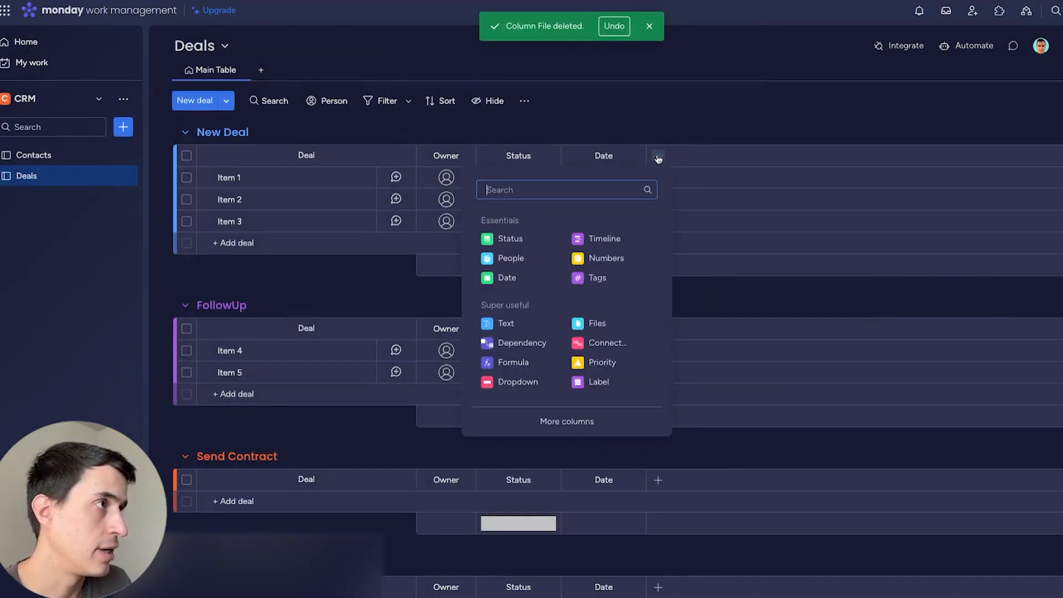
left_click(617, 256)
left_click(688, 154)
type("Deal Val")
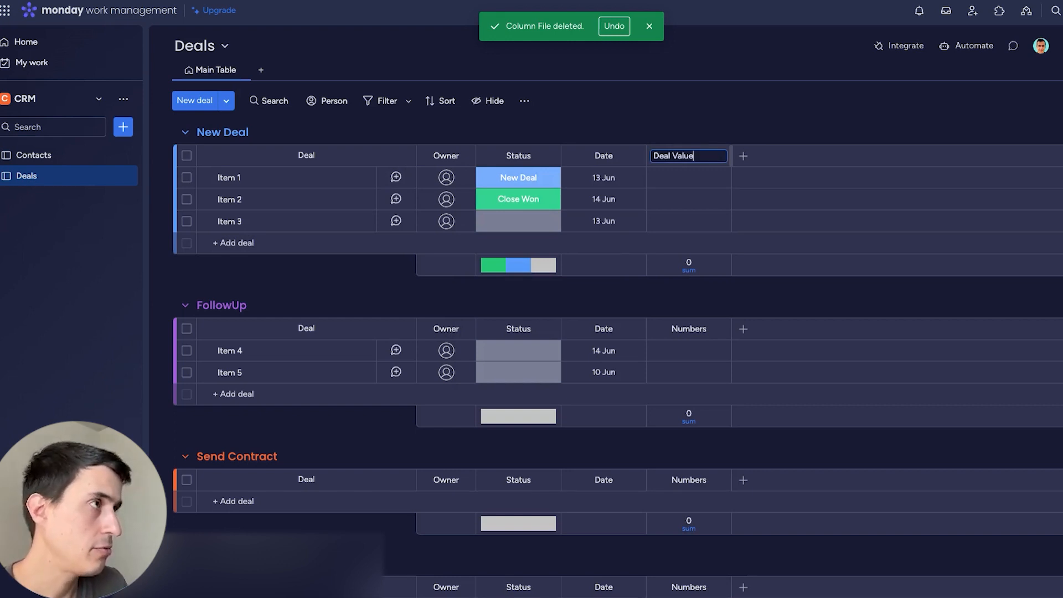
type("ue")
left_click(718, 156)
mouse_move(747, 181)
left_click(944, 181)
left_click(757, 223)
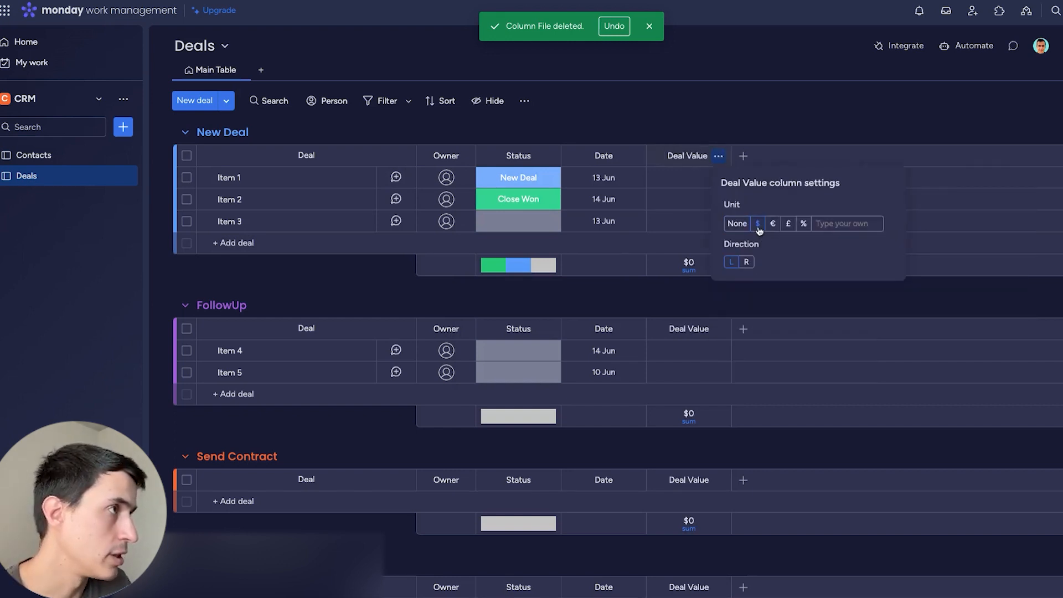
left_click(745, 157)
Add a Dropdown column named Deal source.
left_click(744, 157)
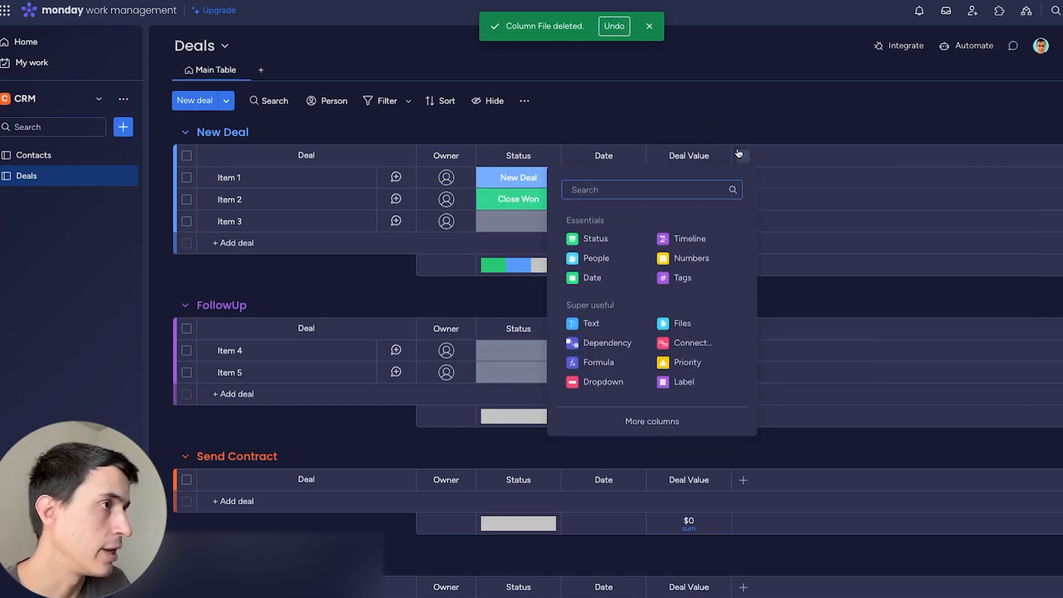
left_click(609, 381)
left_click(770, 156)
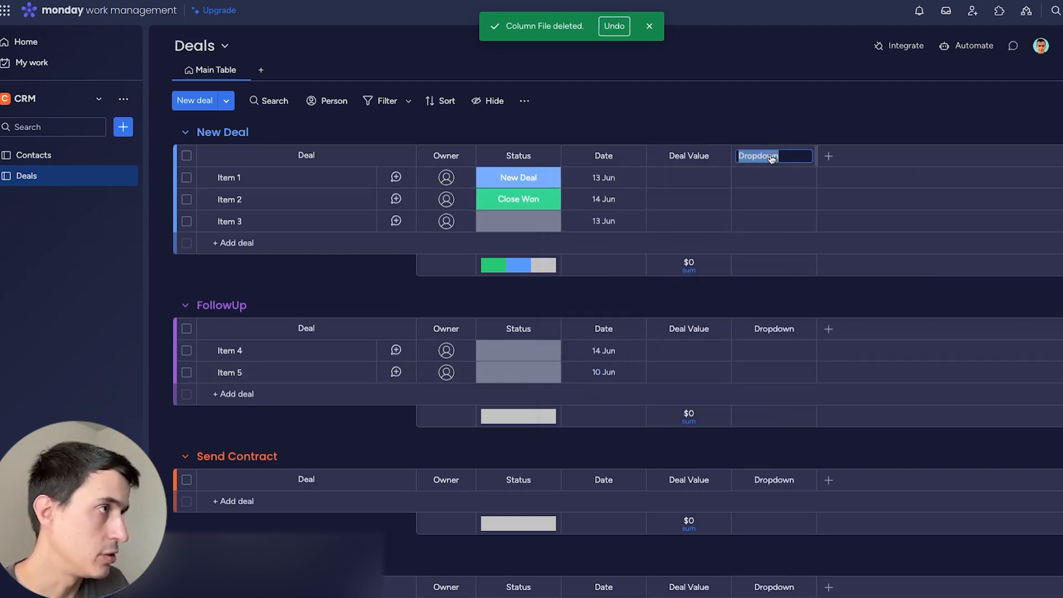
type("Deal source")
key("Return")
Create Referral and Social Media source labels, leaving Item 1 set to Social Media.
left_click(778, 182)
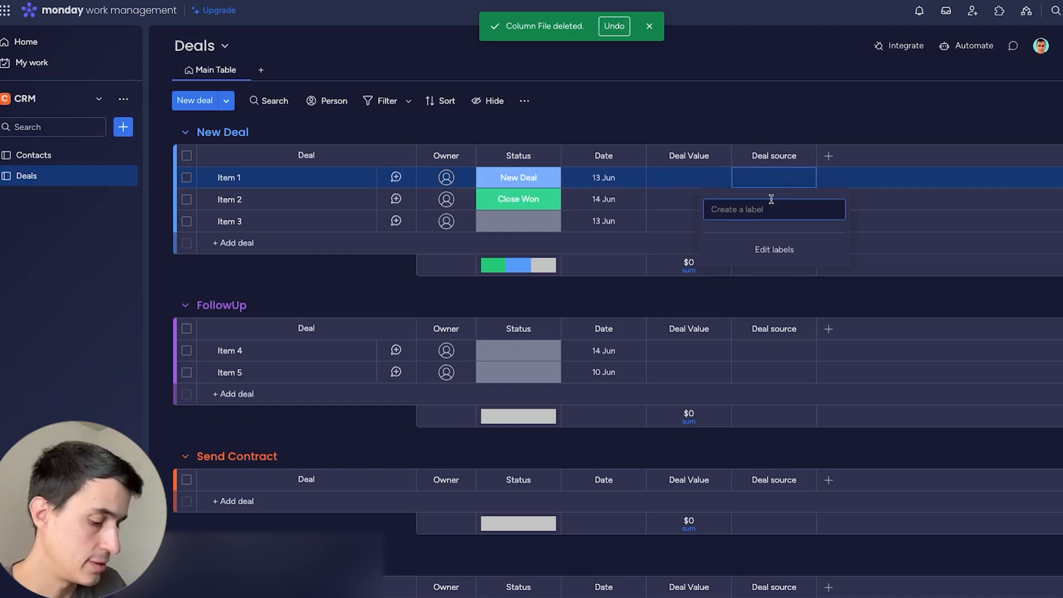
type("Referral")
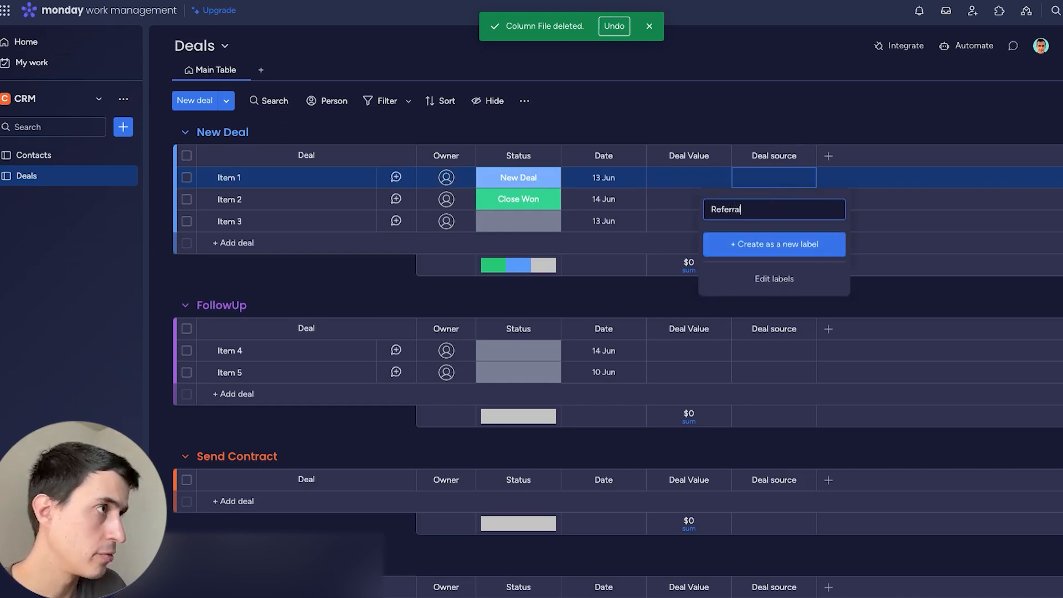
key("Return")
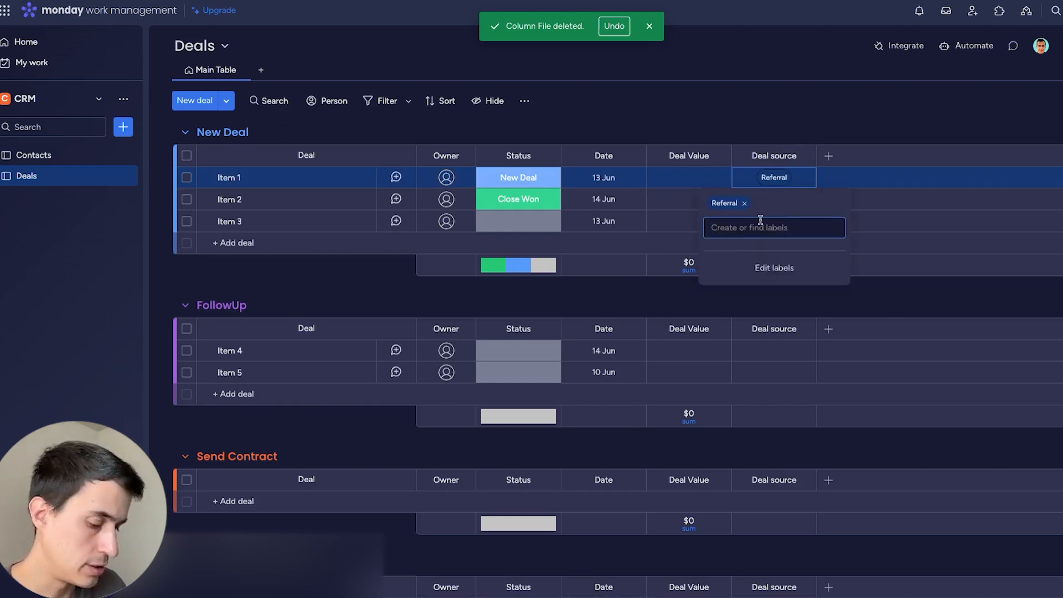
type("Social Media")
key("Return")
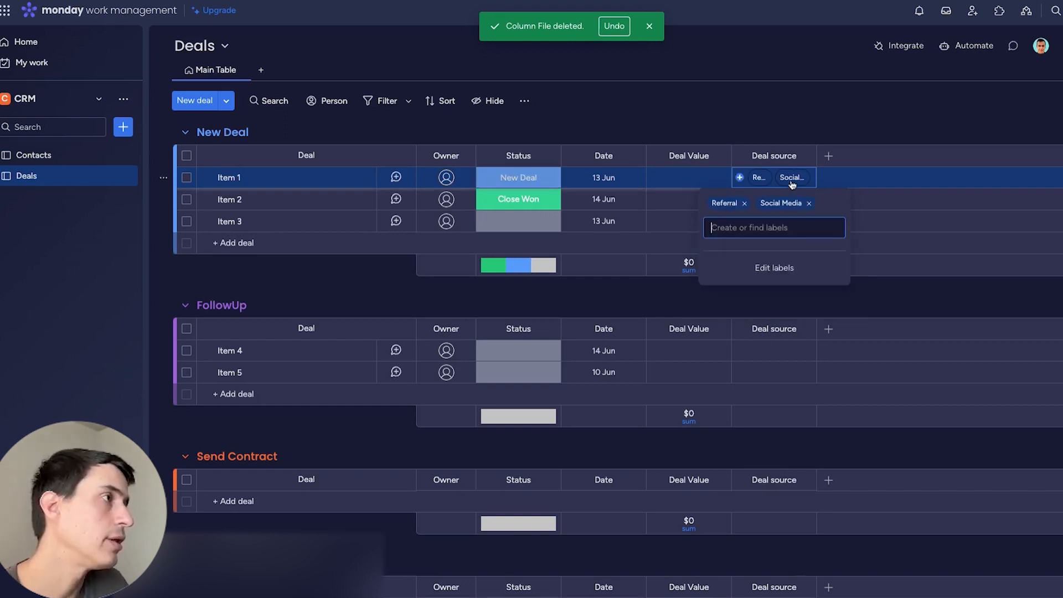
left_click(743, 204)
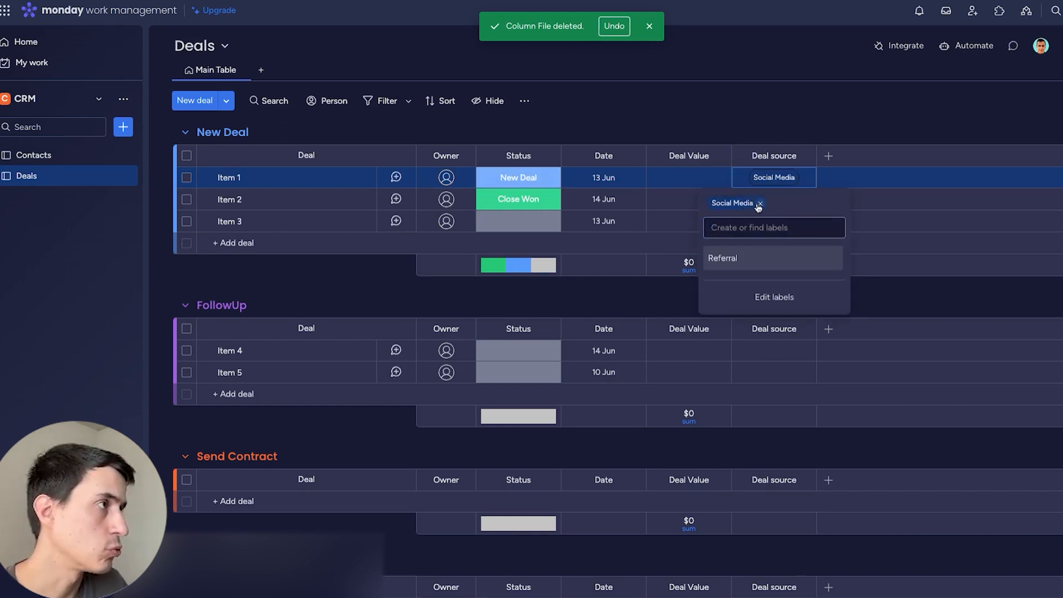
left_click(811, 118)
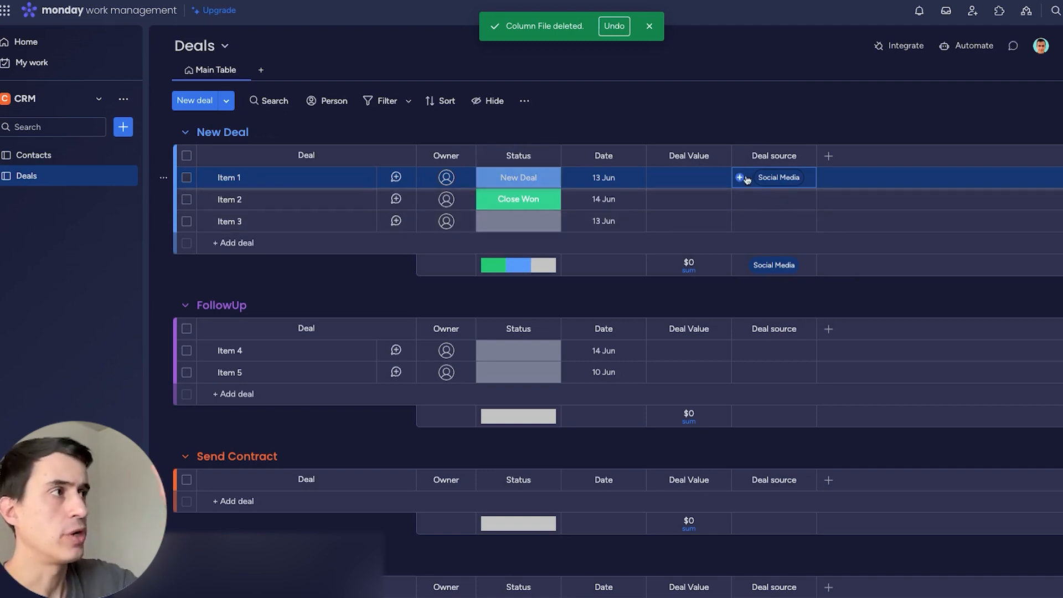
left_click(828, 156)
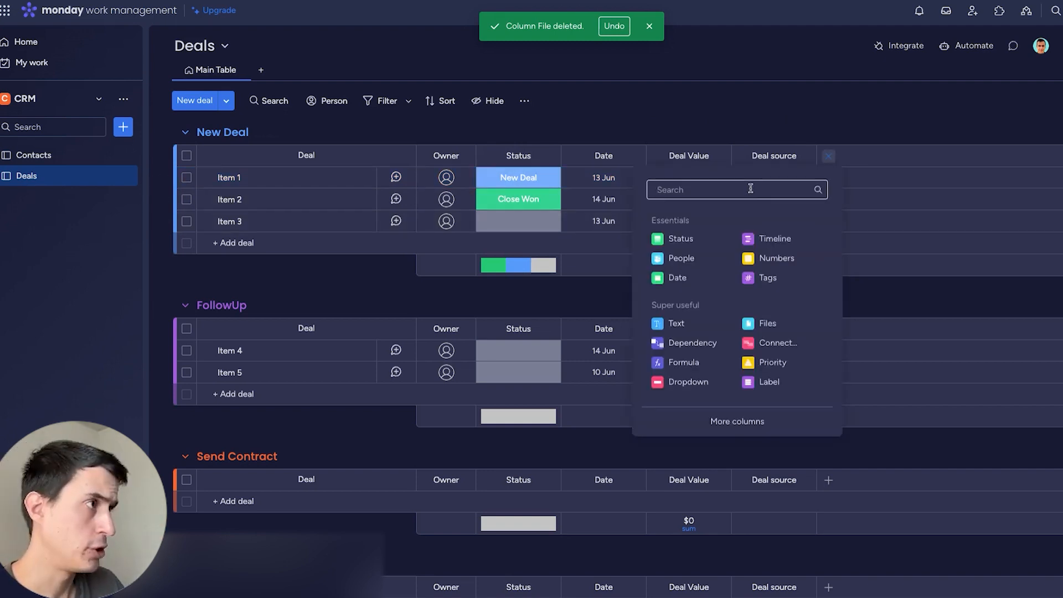
Add a Dropdown column titled Services next to Deal source.
left_click(687, 382)
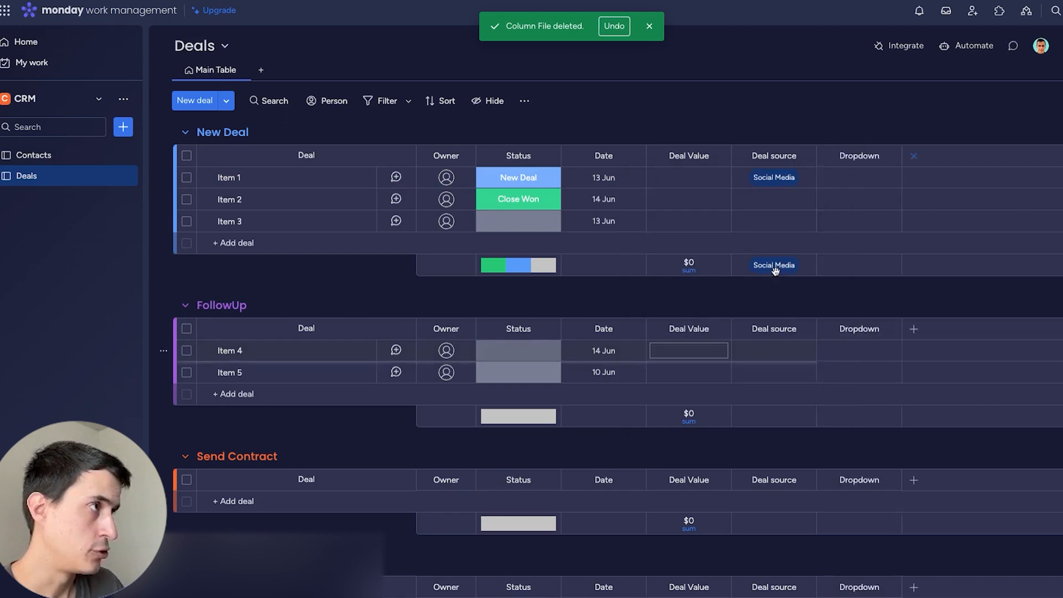
type("Ser")
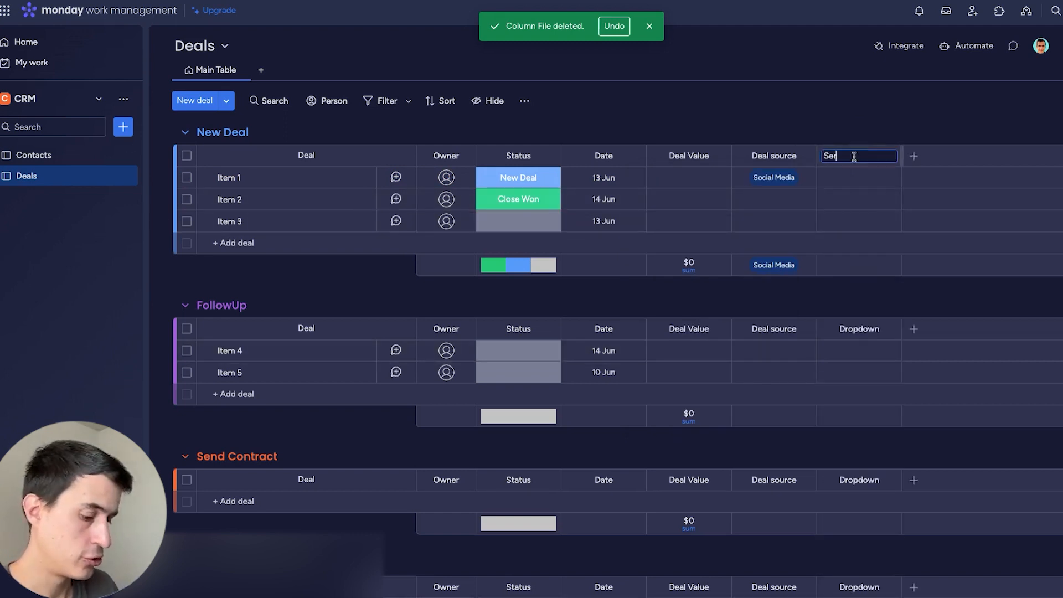
type("vices")
key("Return")
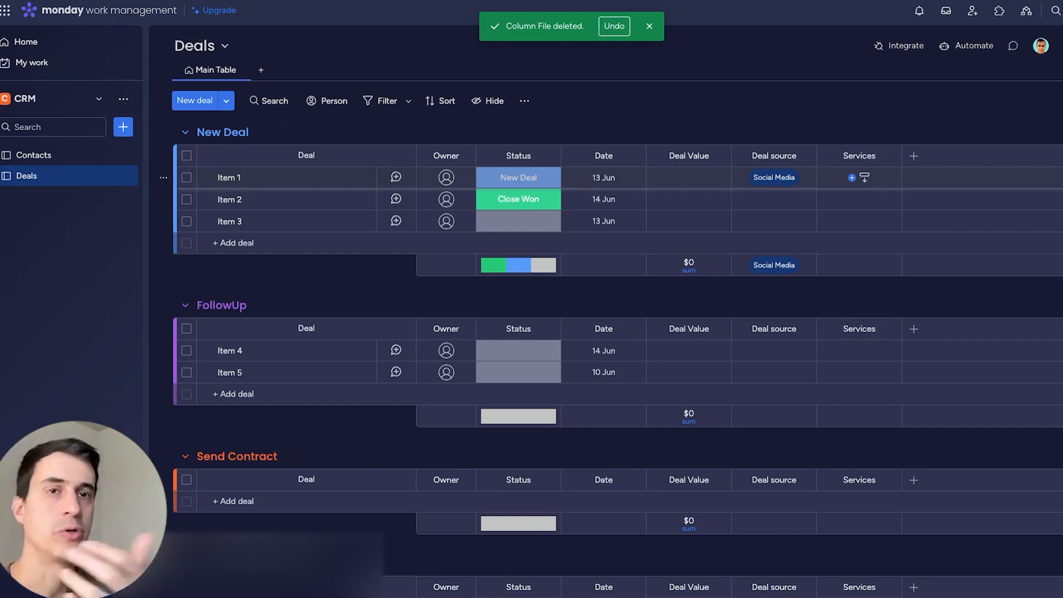
left_click(913, 158)
left_click(862, 343)
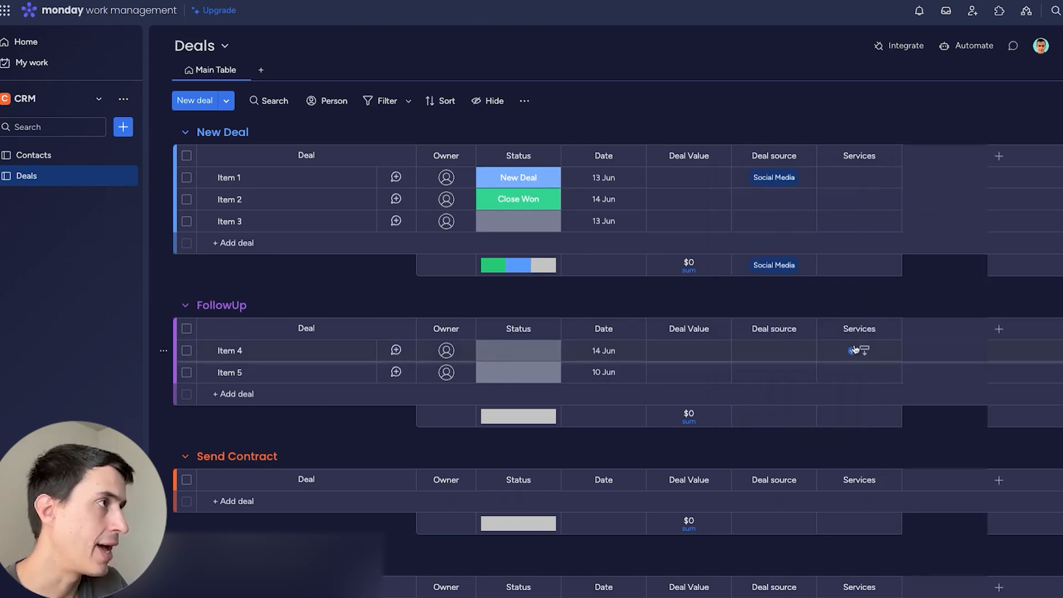
Connect the Deals board two-way to the Contacts board.
left_click(861, 323)
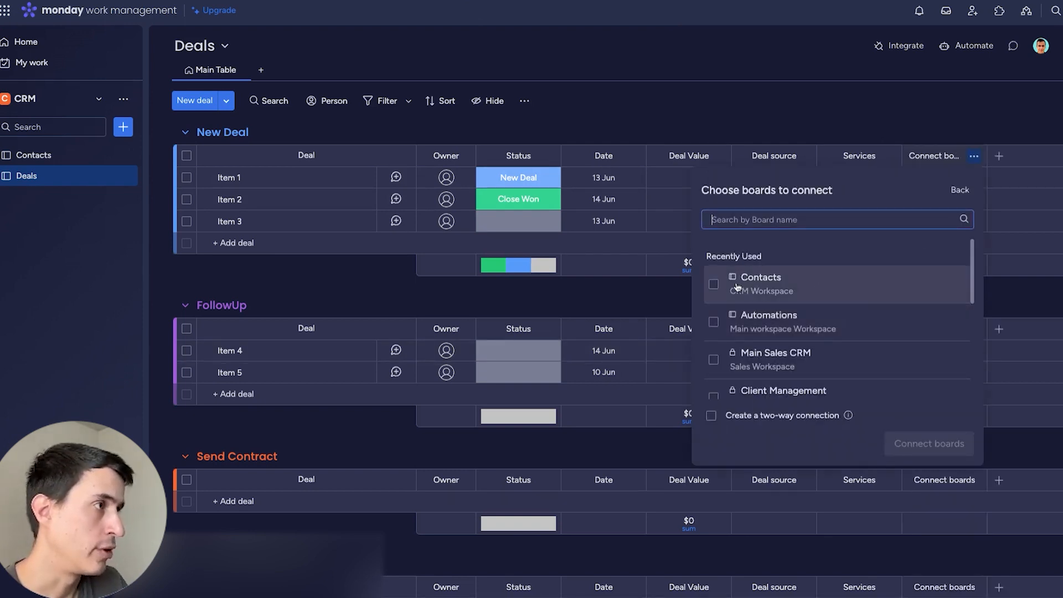
left_click(714, 285)
left_click(777, 414)
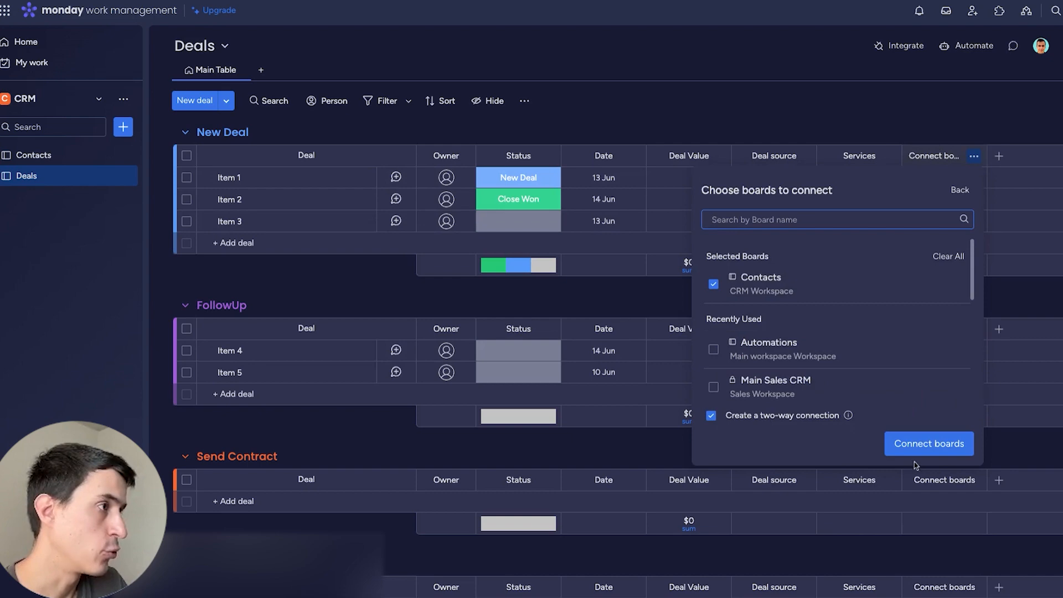
left_click(931, 447)
Add a mirror column showing Contacts' Company Name, titled Company Name.
left_click(863, 440)
scroll(1009, 228, "down", 2)
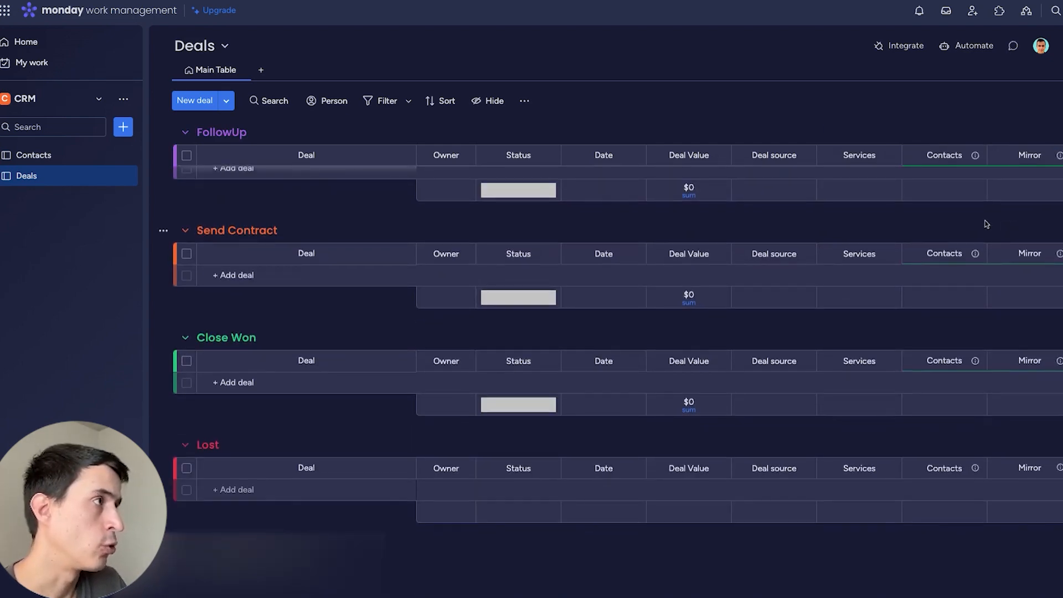
scroll(982, 244, "up", 5)
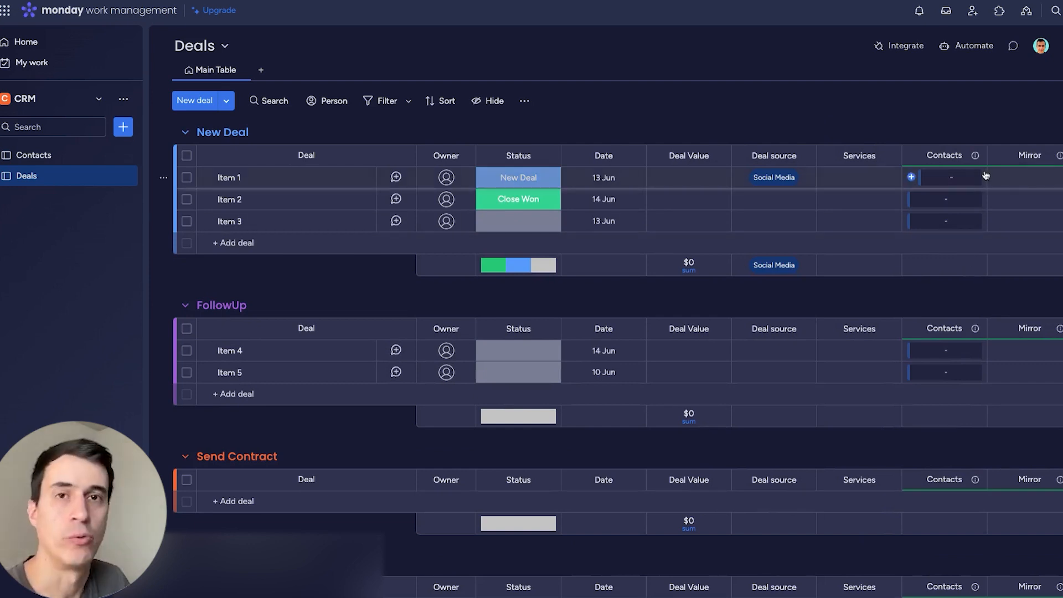
left_click(1060, 160)
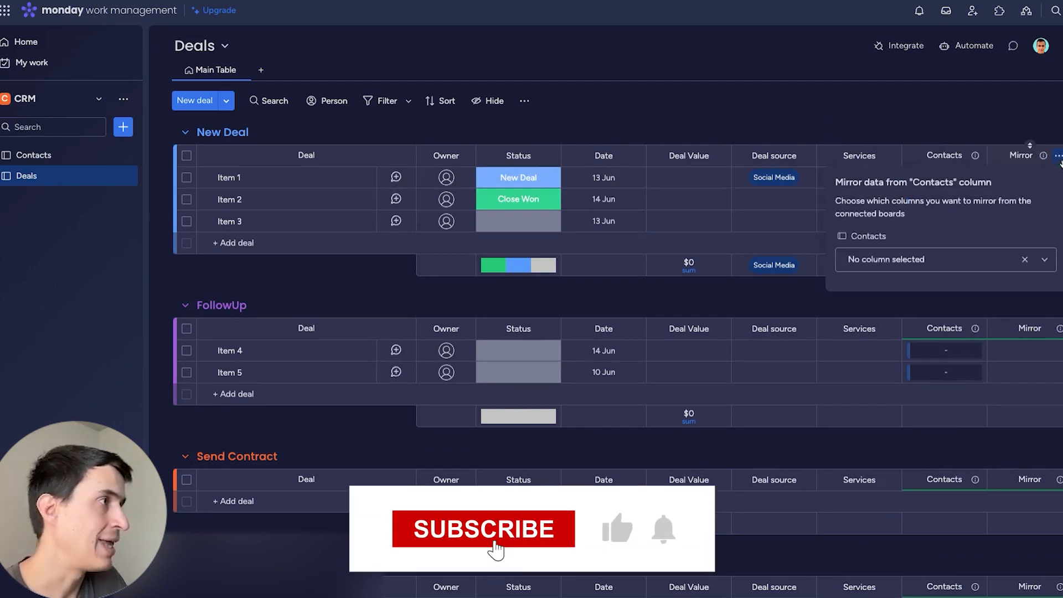
left_click(941, 265)
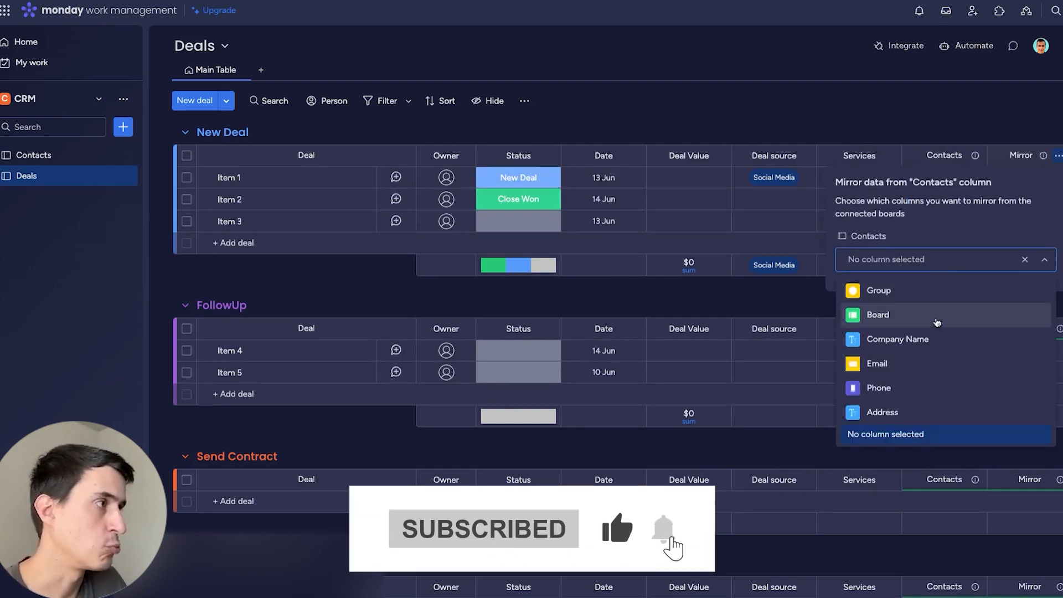
left_click(919, 339)
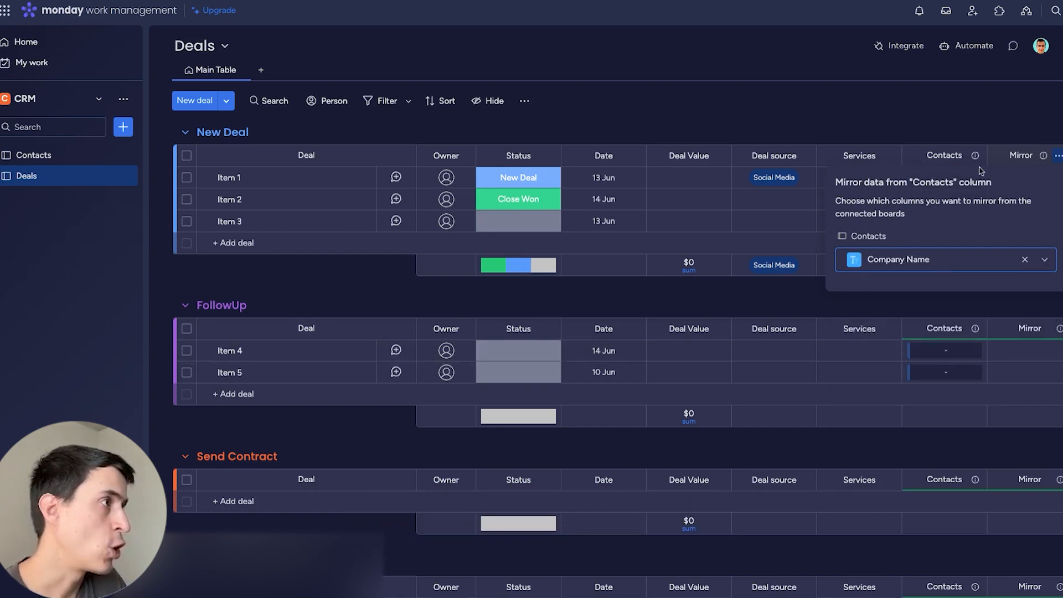
left_click(975, 113)
left_click(1020, 156)
type("Compan...")
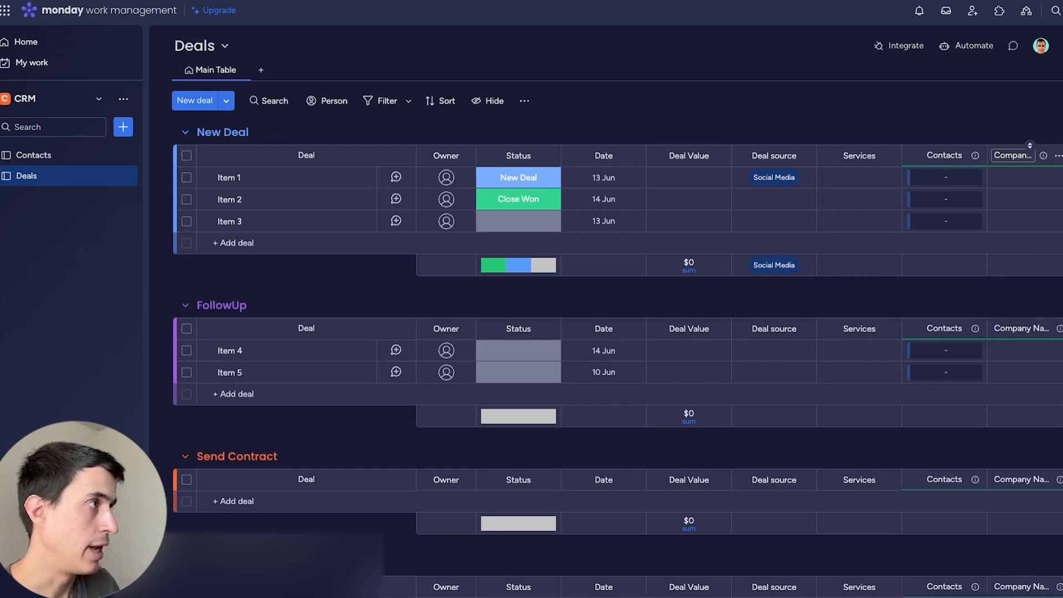
key("Return")
Link Item 1 to the existing contact in the Choose leads picker, so its company Axe Automation appears.
left_click(955, 178)
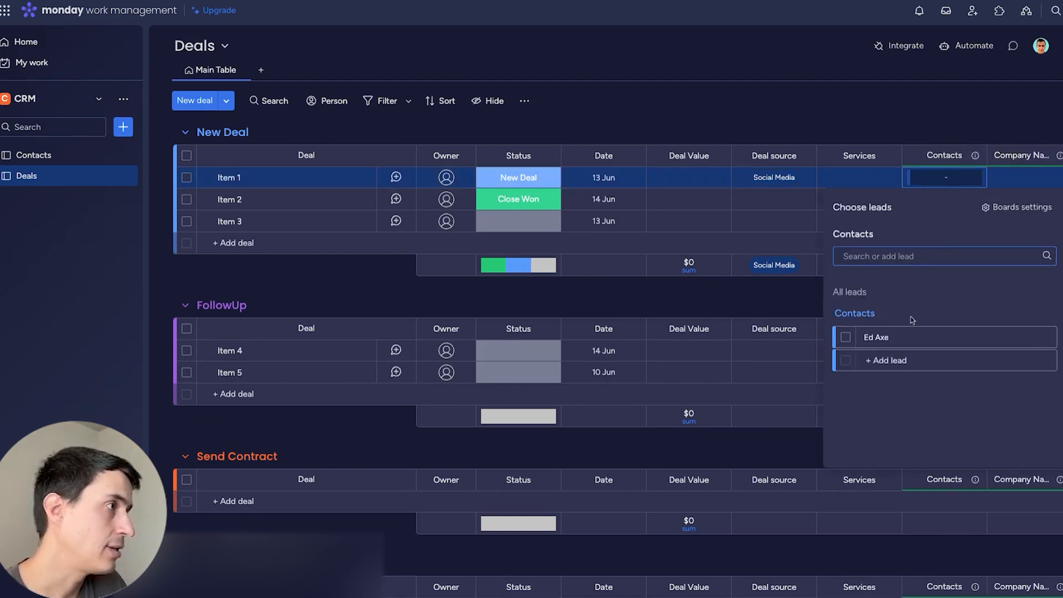
left_click(845, 337)
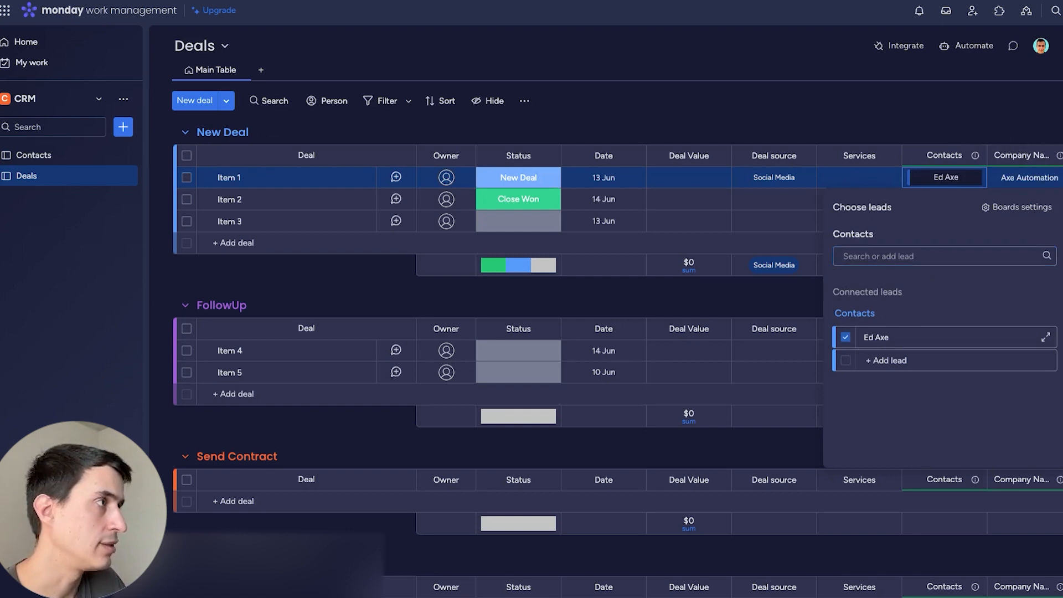
left_click(944, 120)
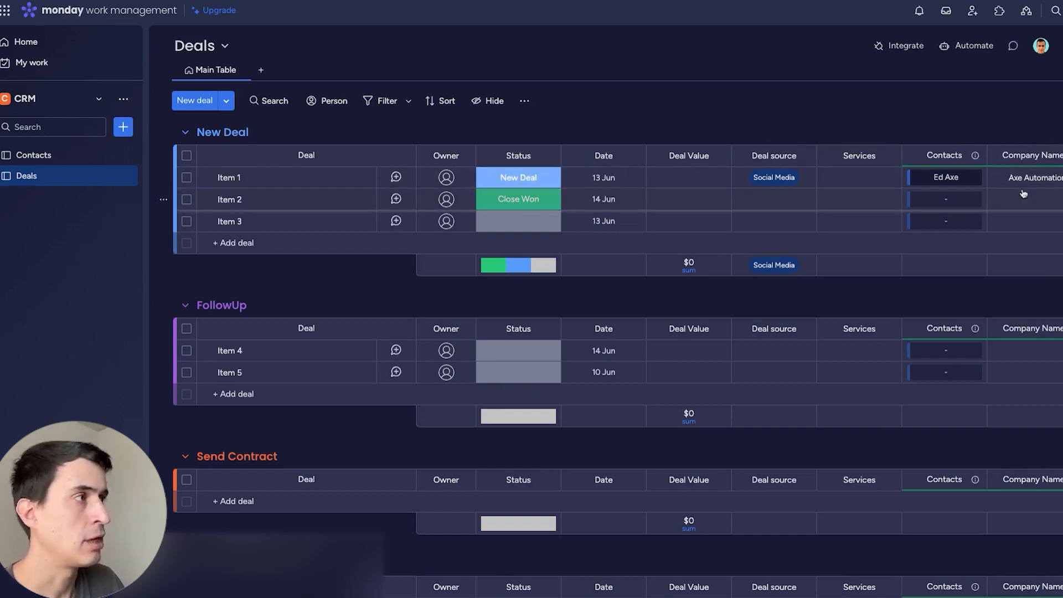
On the Contacts board, retitle the 'link to Deals' column to 'Deals', then go back to Deals.
left_click(34, 156)
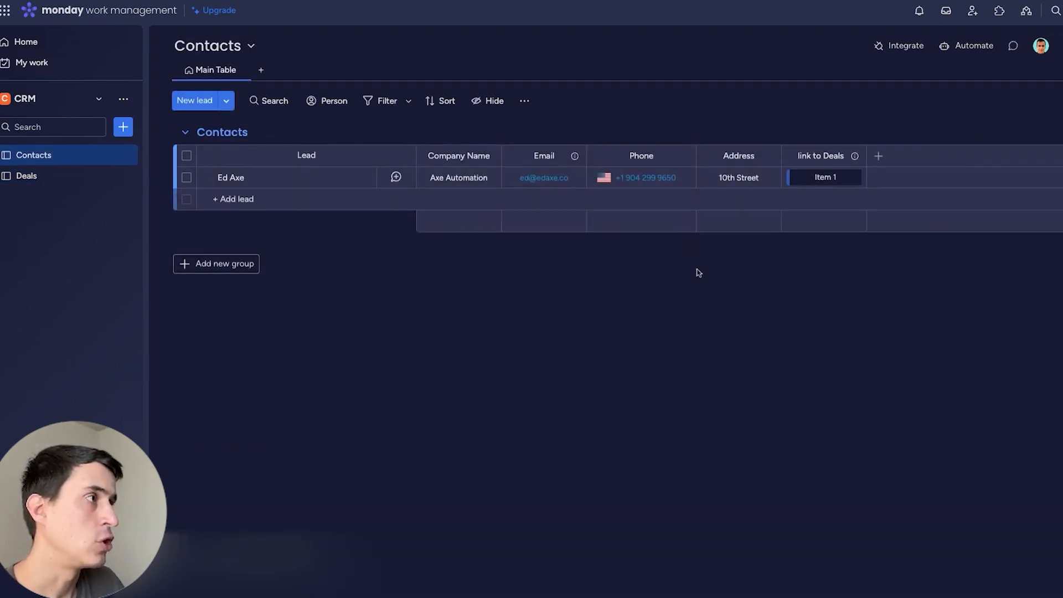
left_click(816, 162)
triple_click(816, 158)
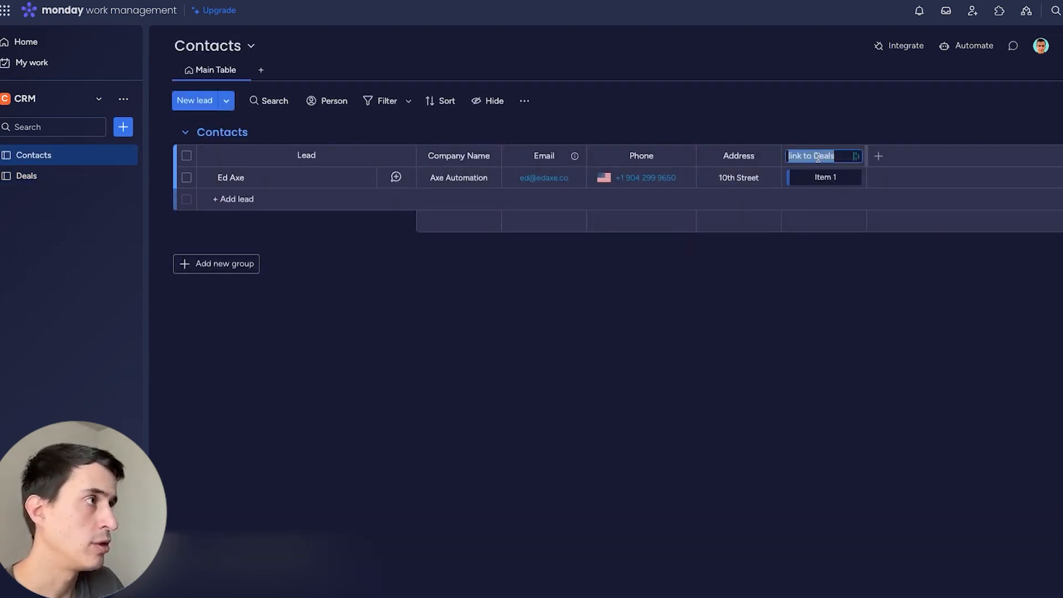
type("Deals")
key("Return")
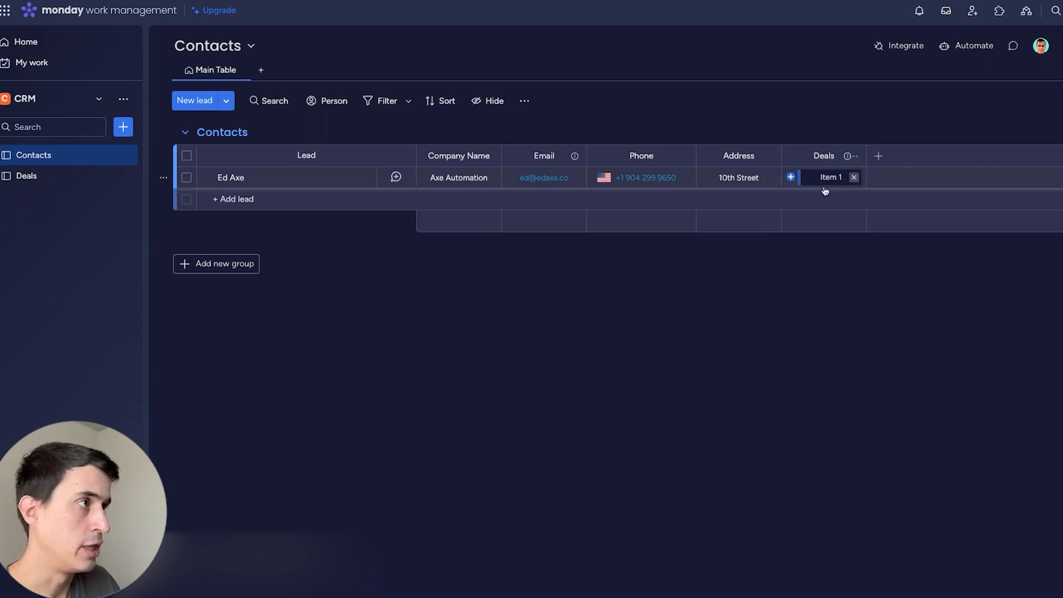
left_click(79, 179)
left_click(238, 177)
Rename Item 1 to Deal A, delete Item 2 and Item 3, and switch to Contacts.
type("Deal A")
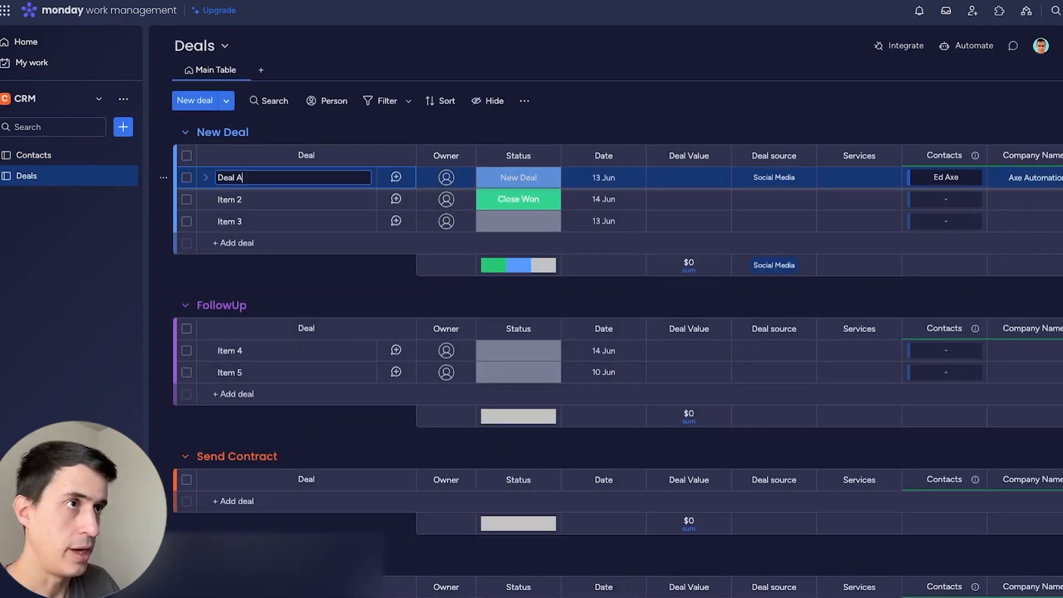
left_click(187, 199)
left_click(187, 222)
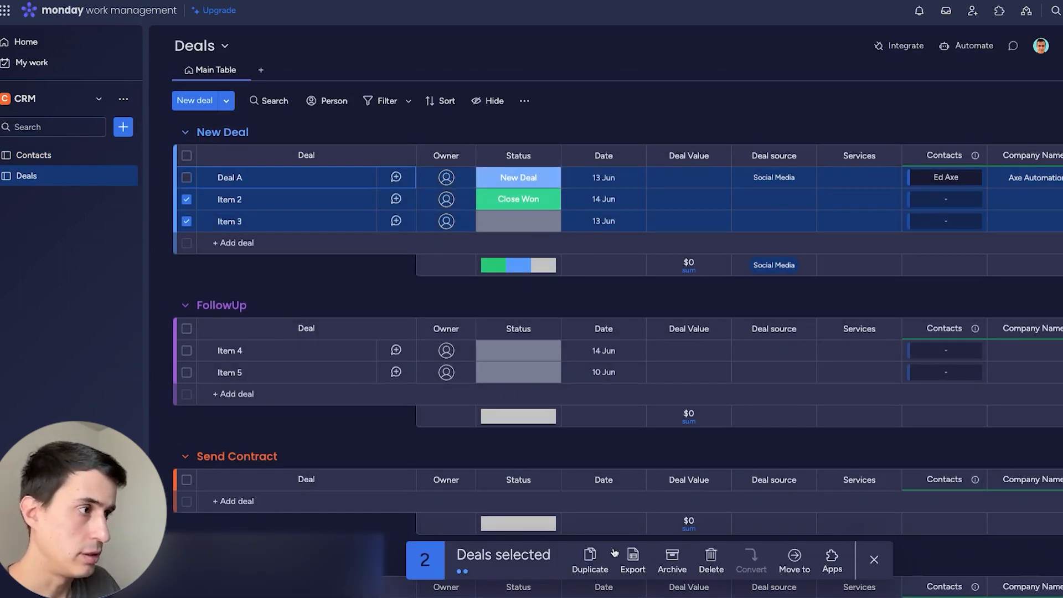
left_click(703, 556)
left_click(34, 155)
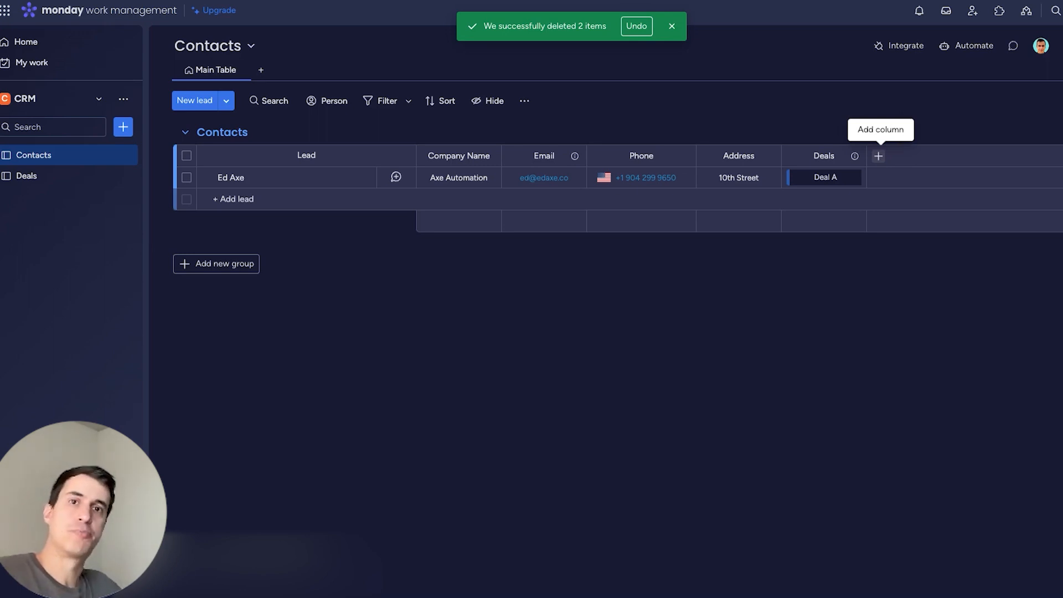
Add a Mirror column connected to Deals that mirrors the Deal Value column.
left_click(878, 156)
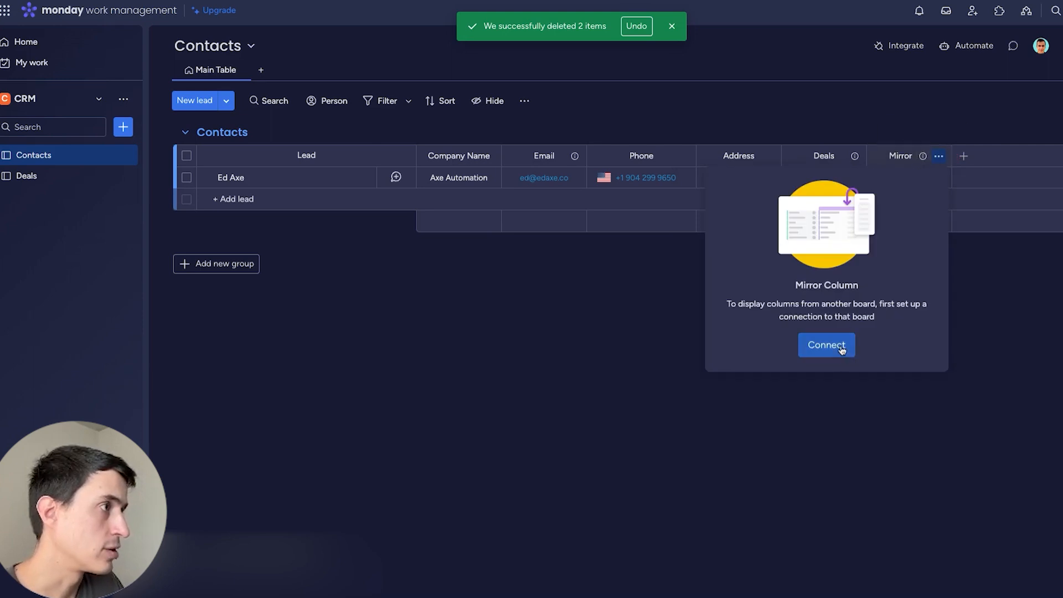
left_click(842, 348)
left_click(795, 261)
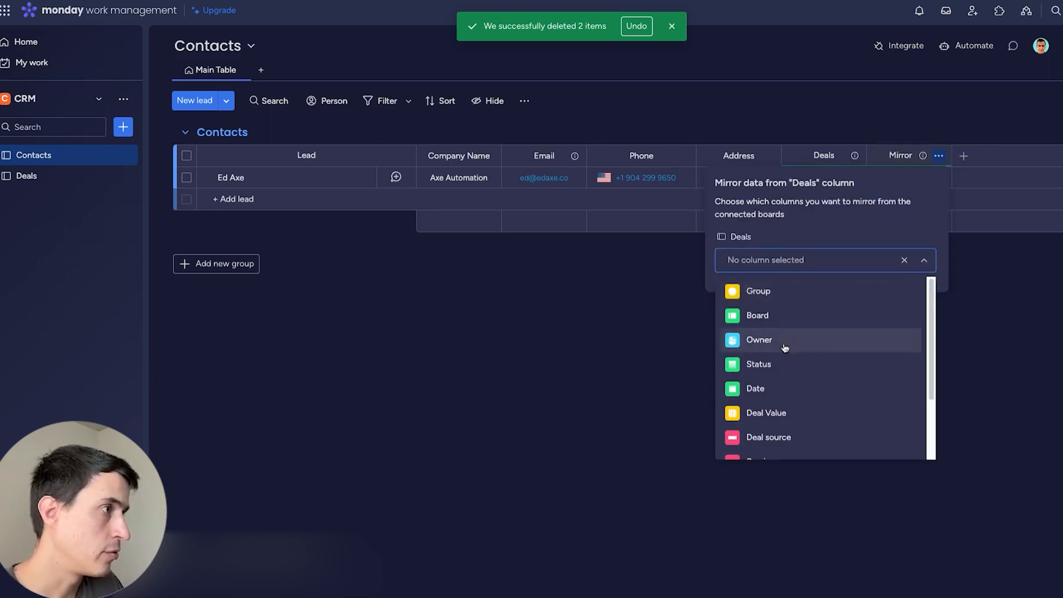
left_click(781, 405)
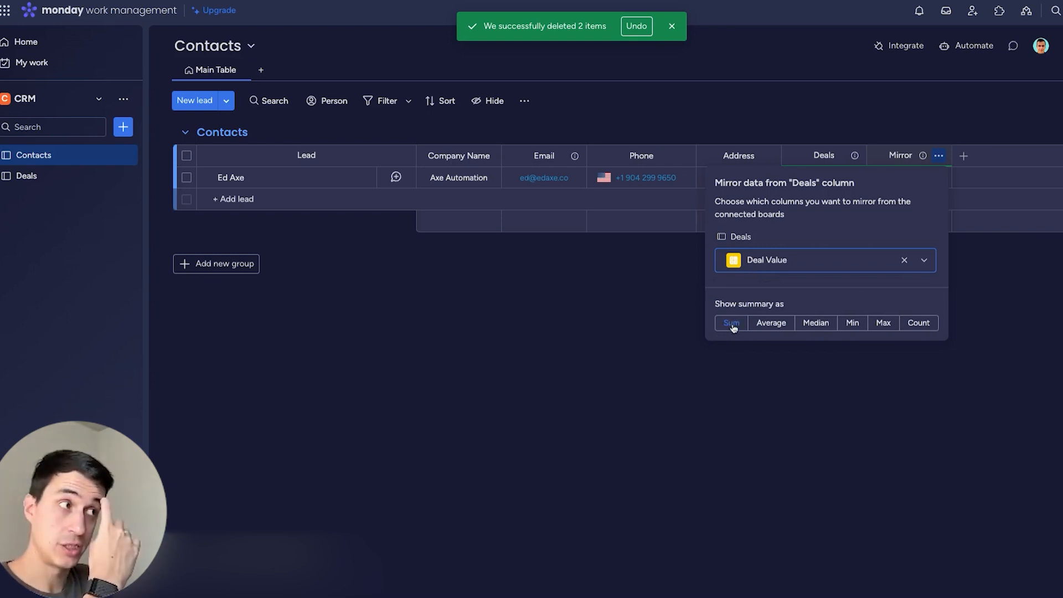
left_click(908, 157)
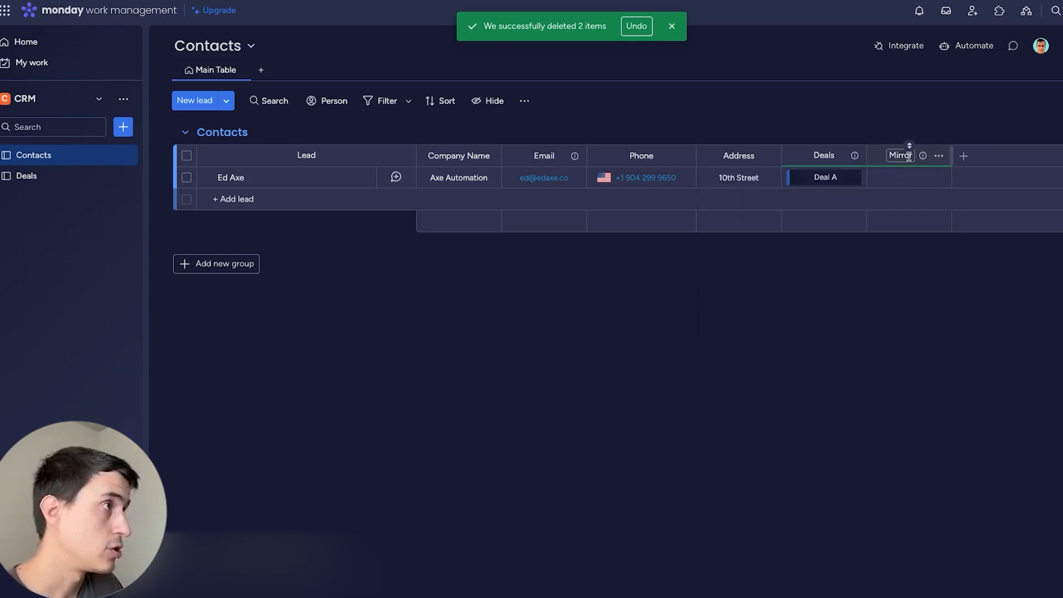
Title the mirror column 'Total Deal Value'.
left_click(901, 158)
type("Total Deal Valu")
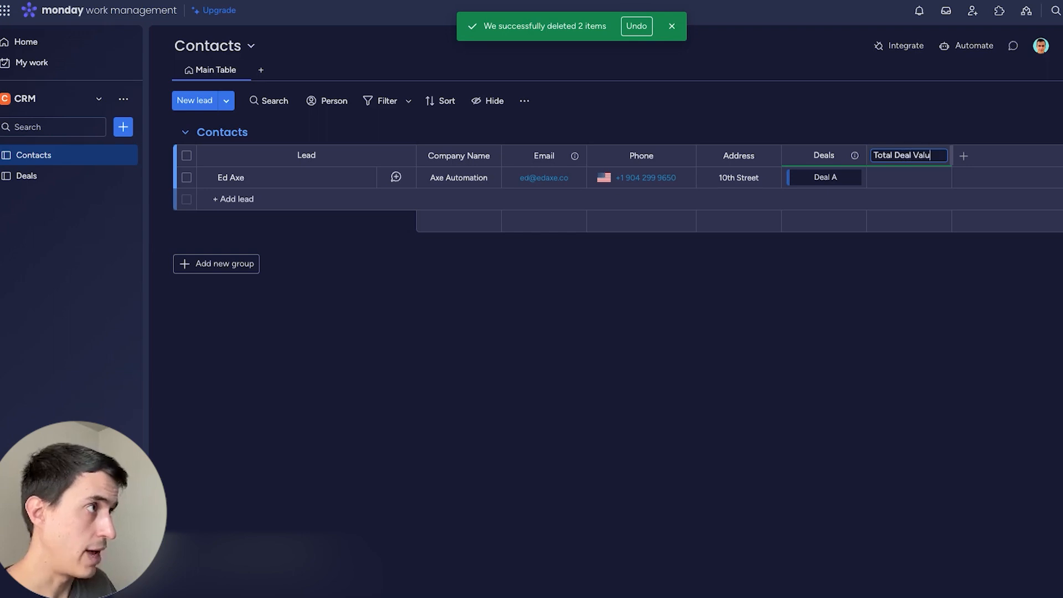
type("e")
left_click(83, 176)
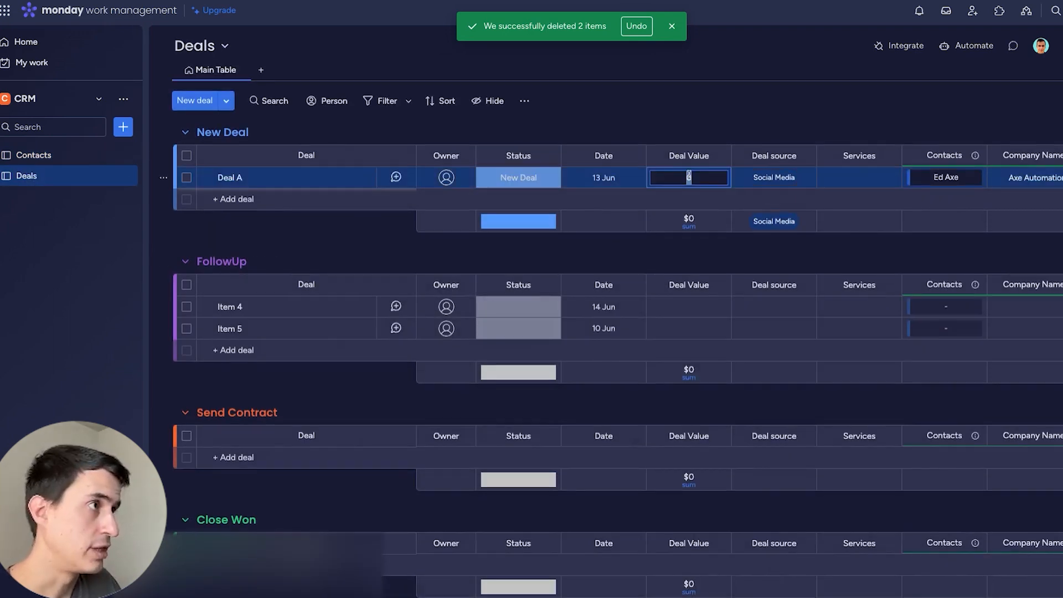
Set Deal A's deal value to $1,000.
left_click(689, 175)
type("1,000")
key("Return")
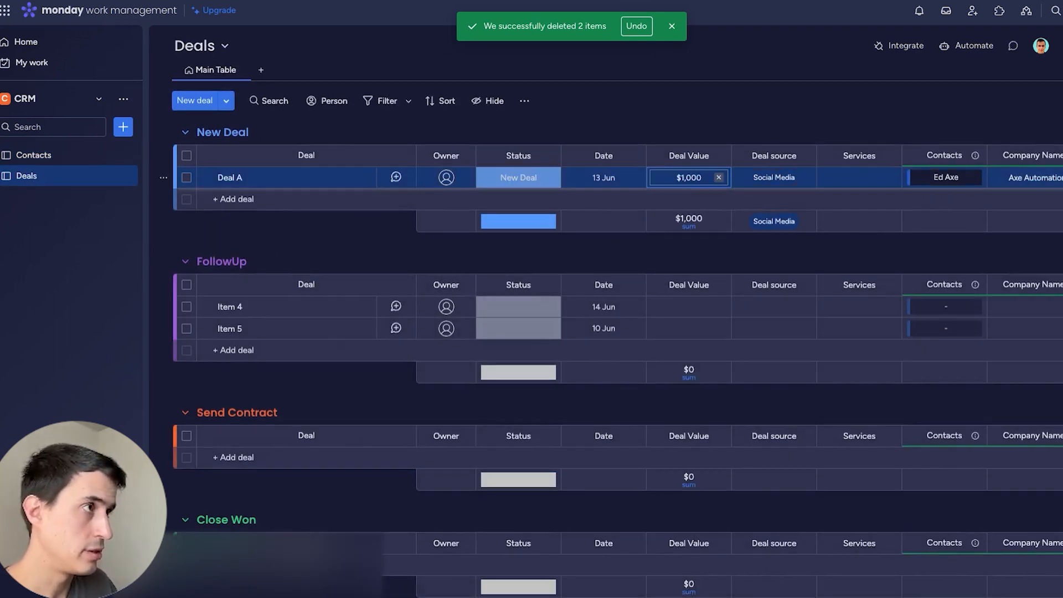
Rename Item 4 to 'Deal B' and link it to the existing contact.
left_click(235, 308)
key("ctrl+a")
type("De")
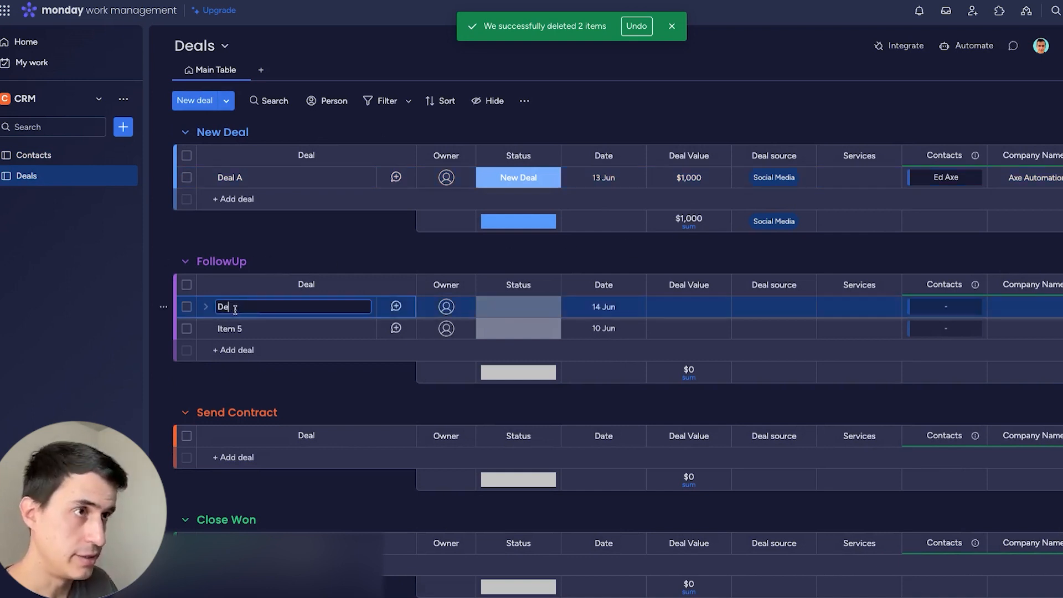
type("al B")
left_click(941, 306)
left_click(845, 466)
Give Deal B a '2000' deal source label and a deal value of $2,000.
left_click(769, 310)
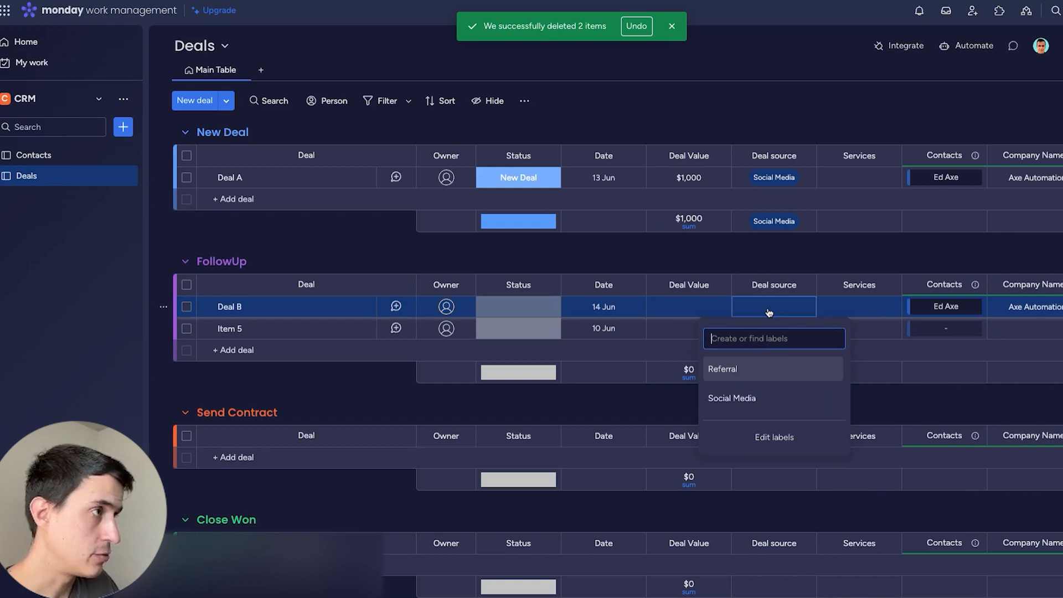
type("2000")
key("Return")
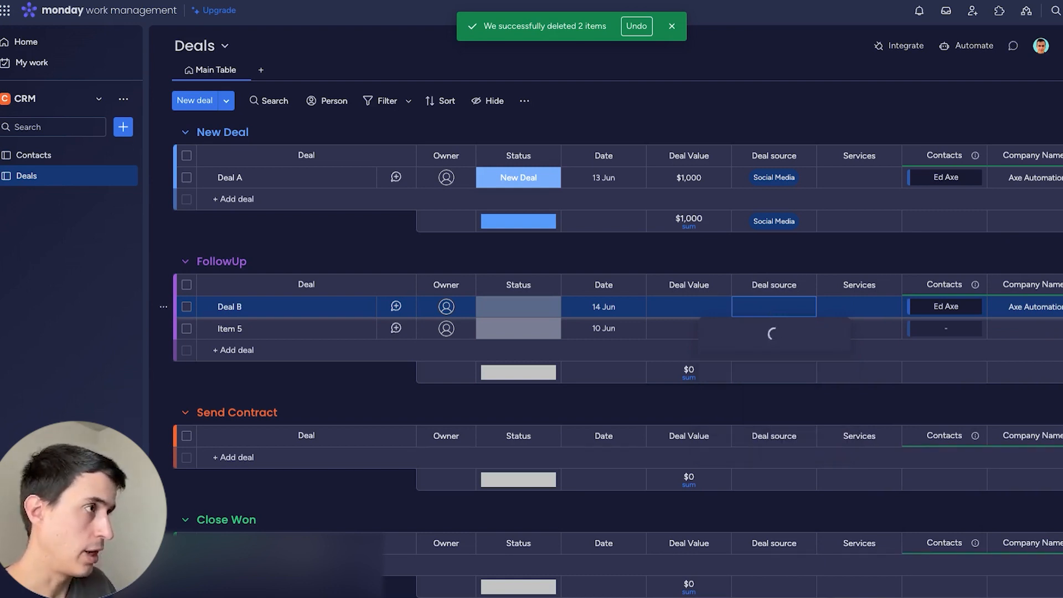
left_click(736, 332)
left_click(688, 306)
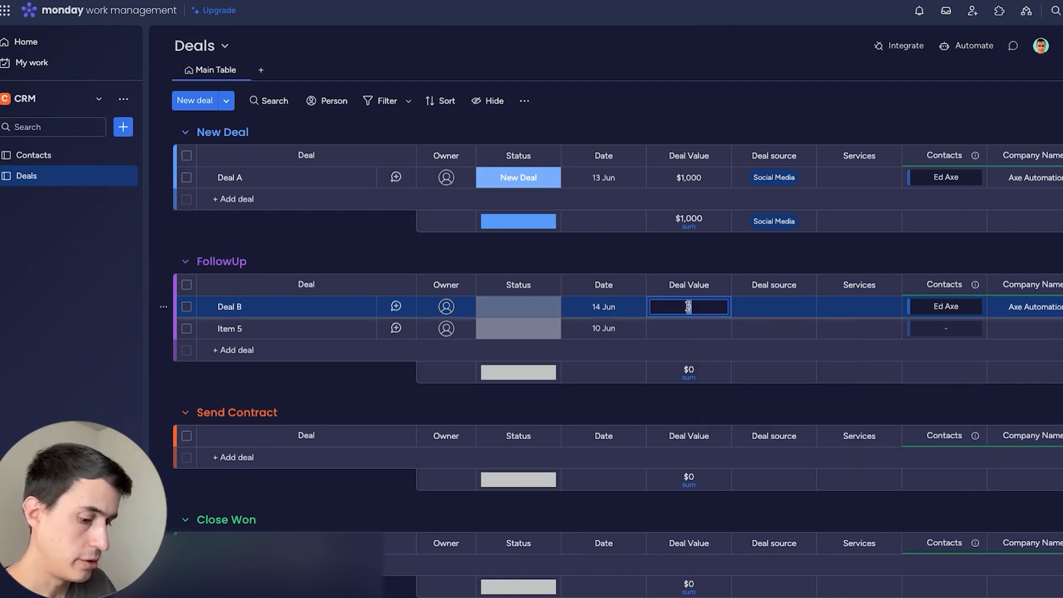
key("Return")
Check the contact's Total Deal Value of $3,000 on Contacts, then return to Deals.
left_click(33, 154)
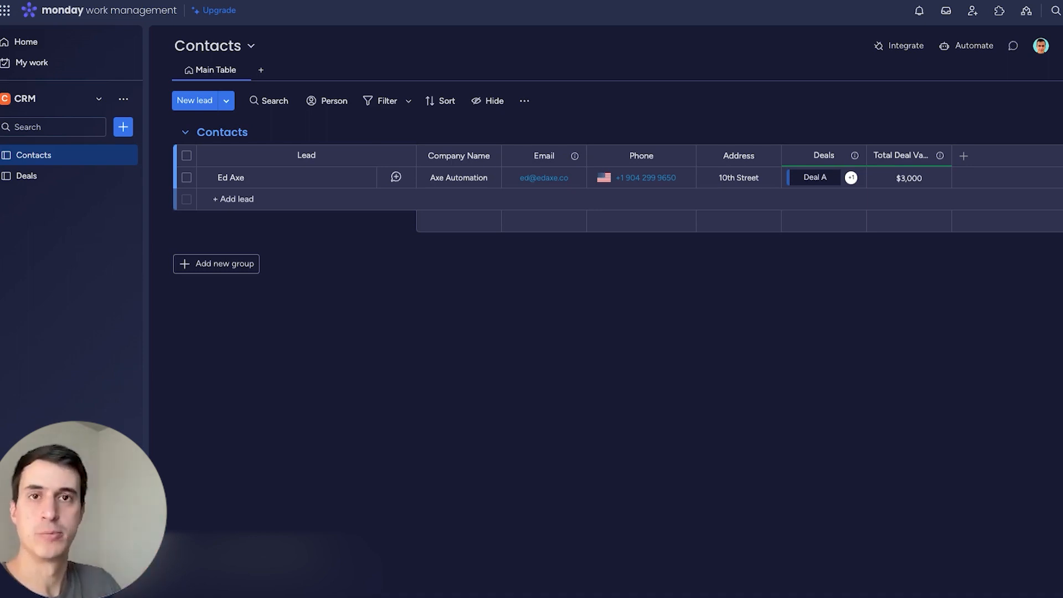
left_click(72, 175)
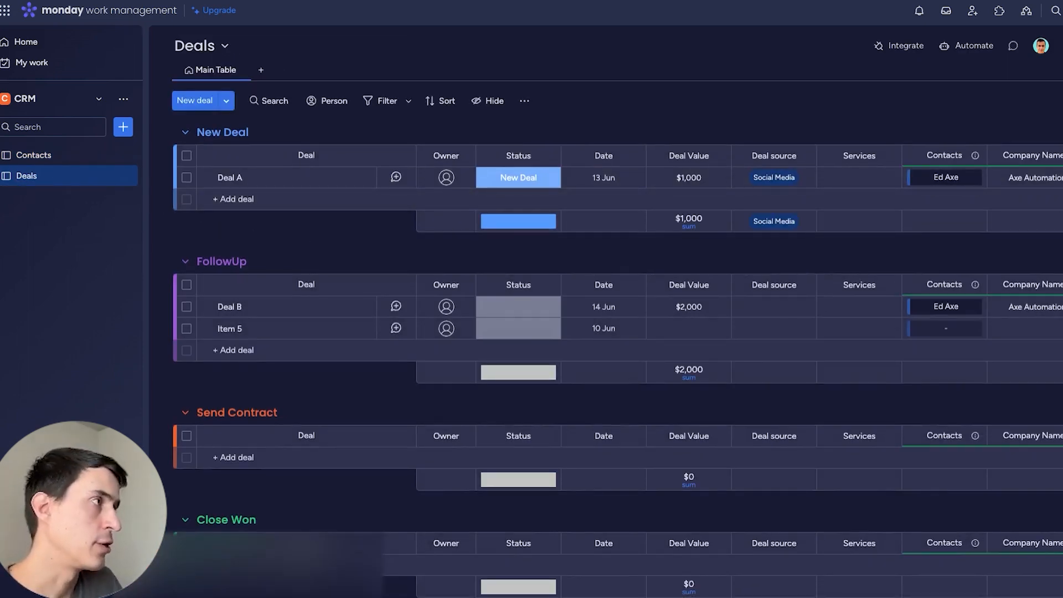
left_click(184, 261)
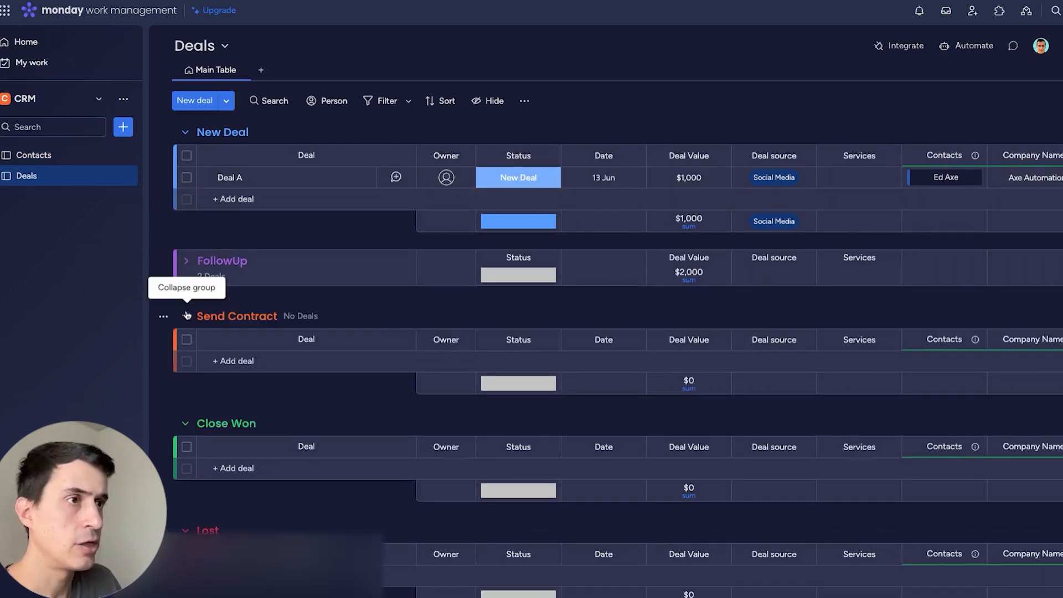
left_click(187, 272)
Create a custom automation: when Status changes to New Deal, move the item to group New Deal.
left_click(970, 46)
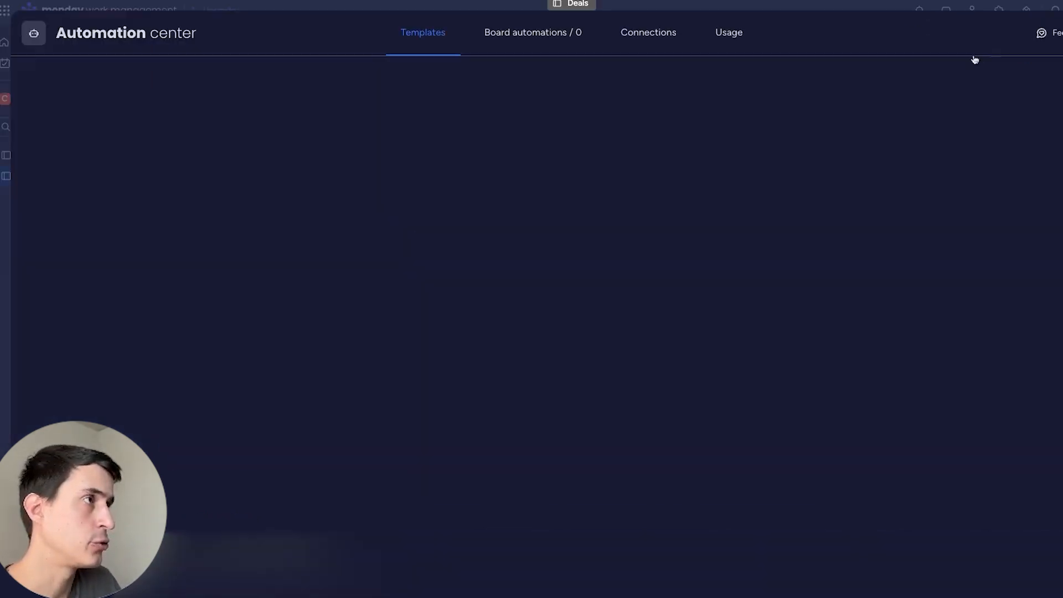
left_click(556, 211)
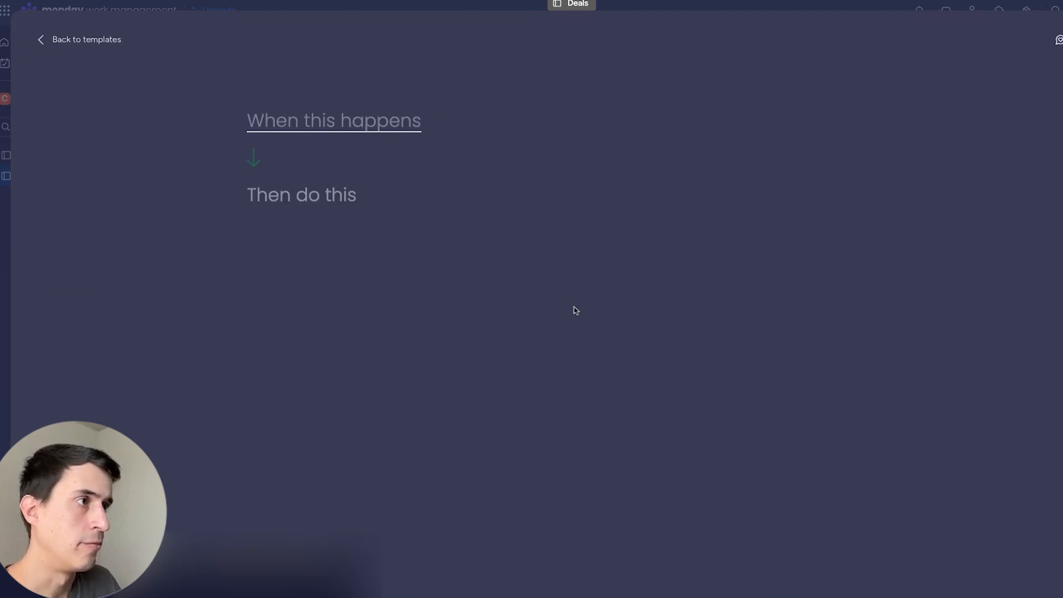
left_click(353, 136)
left_click(307, 198)
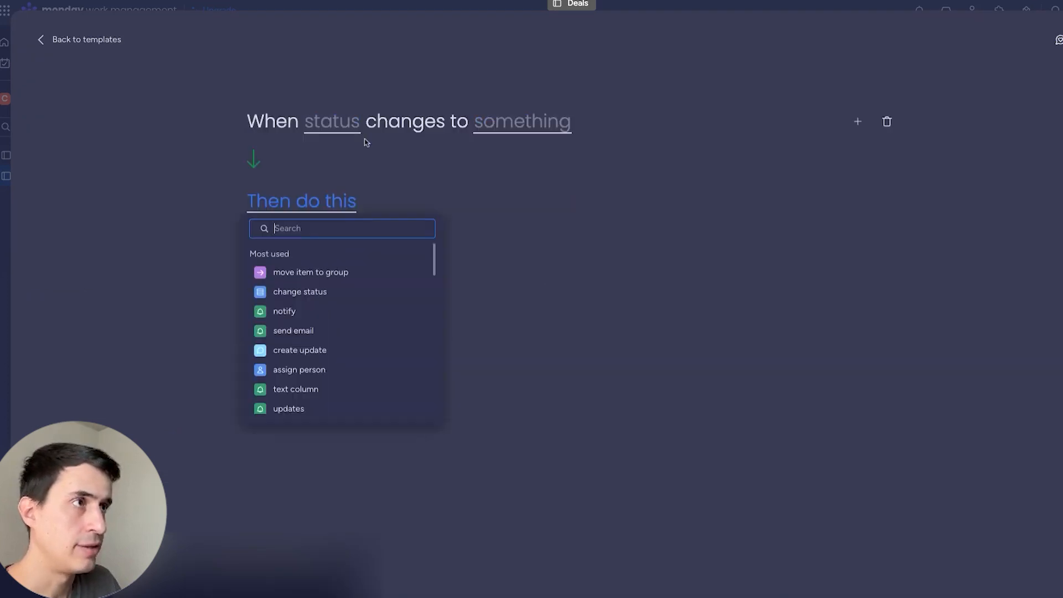
left_click(330, 127)
left_click(335, 170)
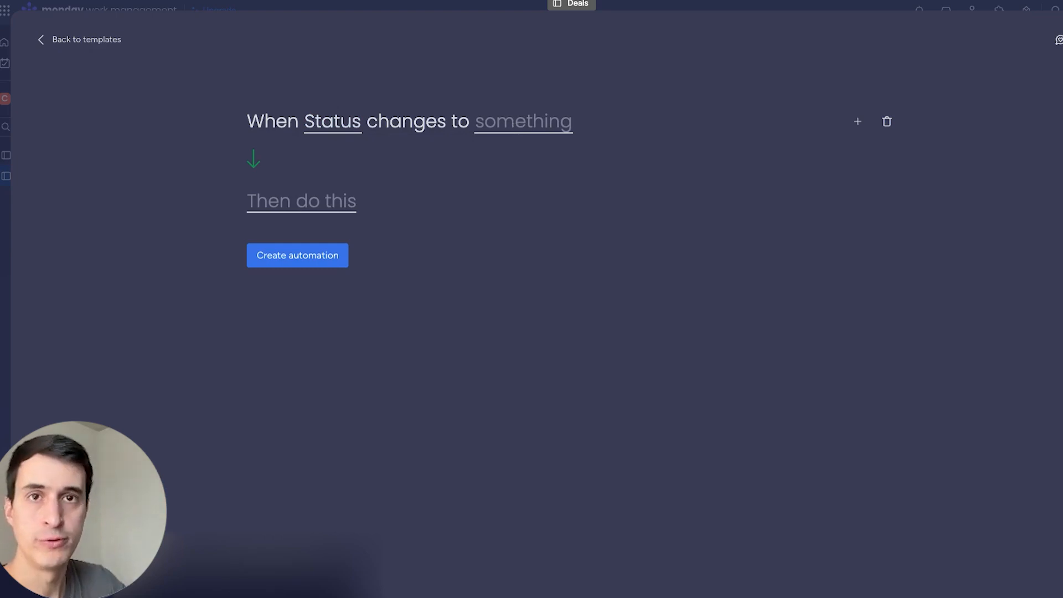
left_click(523, 122)
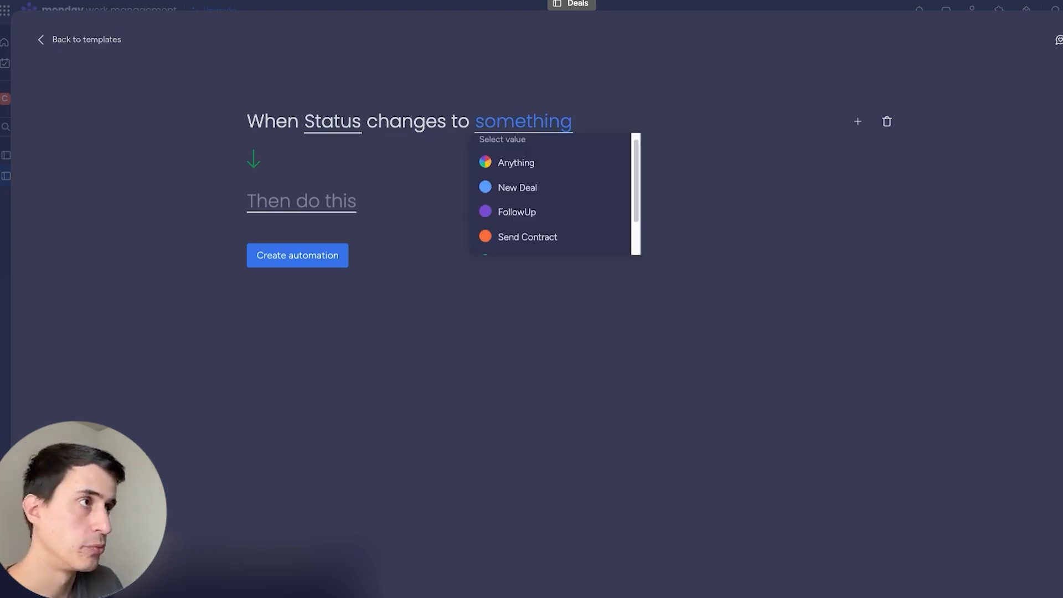
left_click(541, 190)
left_click(306, 204)
left_click(329, 273)
left_click(437, 206)
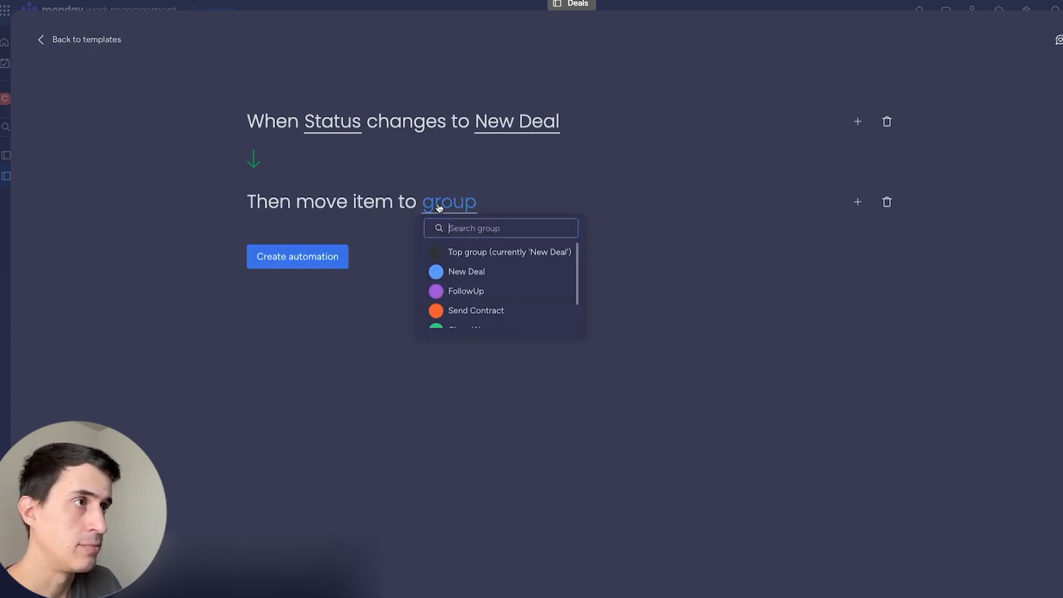
left_click(468, 271)
left_click(308, 256)
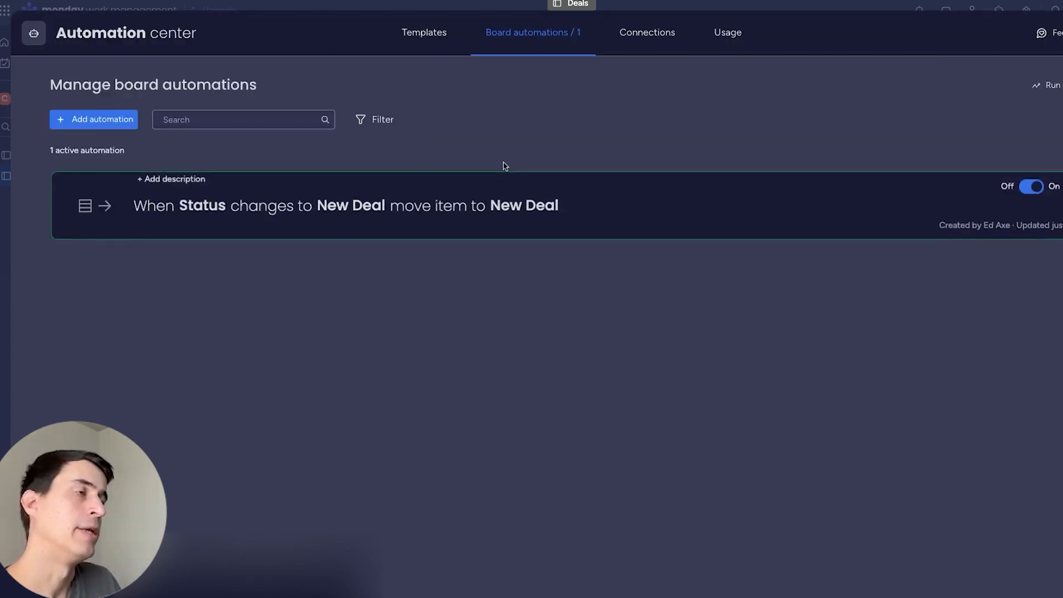
Duplicate that automation for FollowUp, moving items to the FollowUp group when Status becomes FollowUp.
left_click(1062, 185)
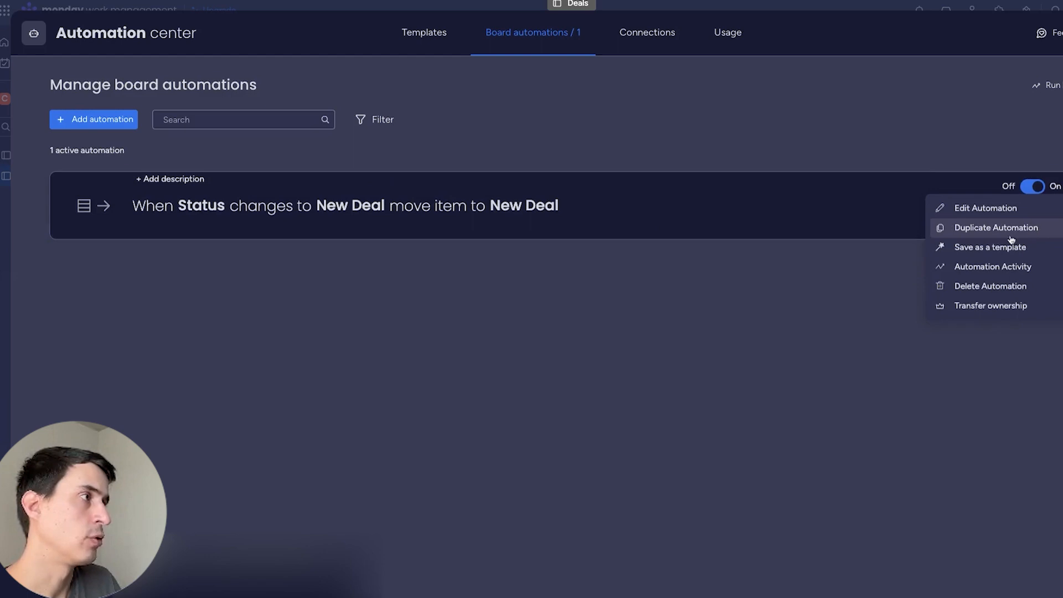
left_click(992, 227)
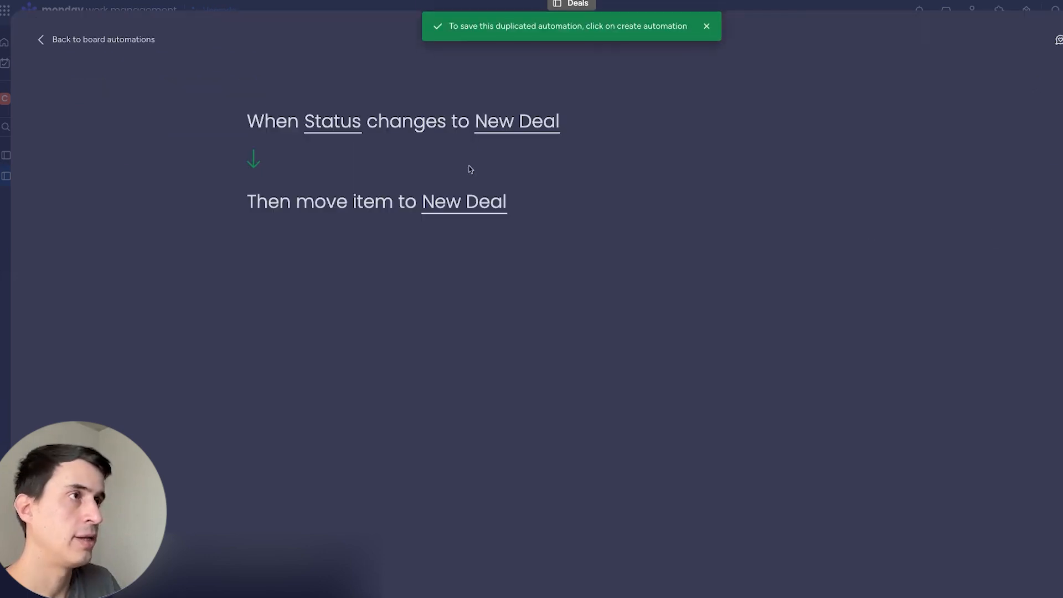
left_click(507, 123)
left_click(532, 212)
left_click(475, 204)
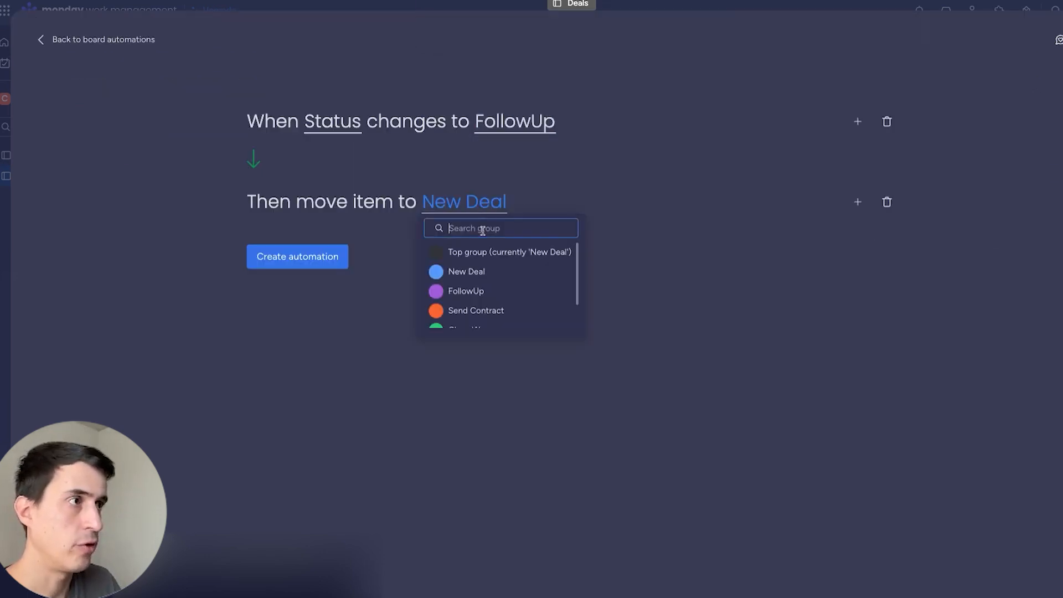
left_click(479, 290)
left_click(323, 267)
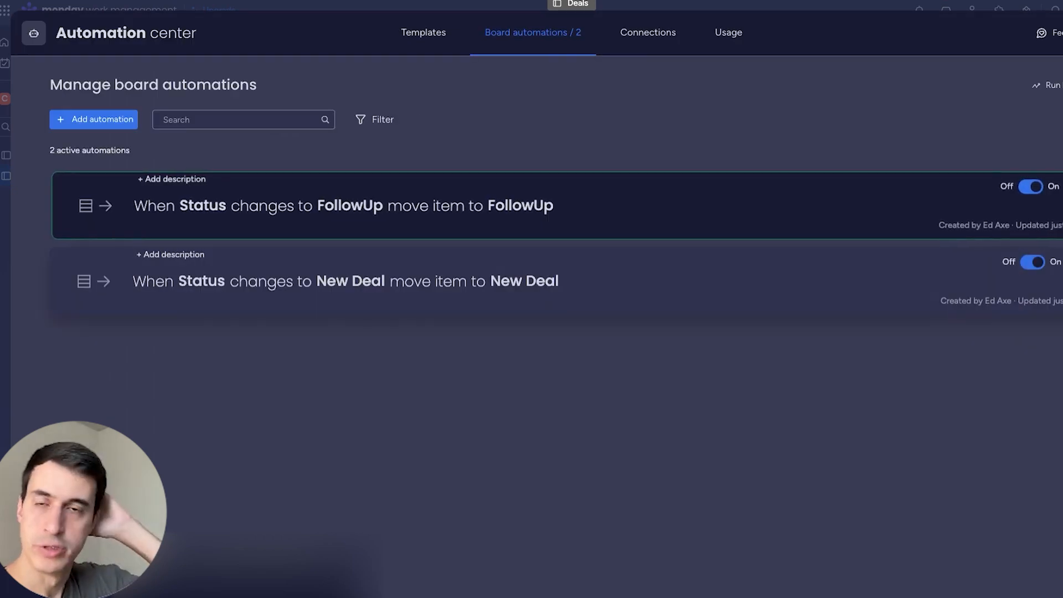
key("Escape")
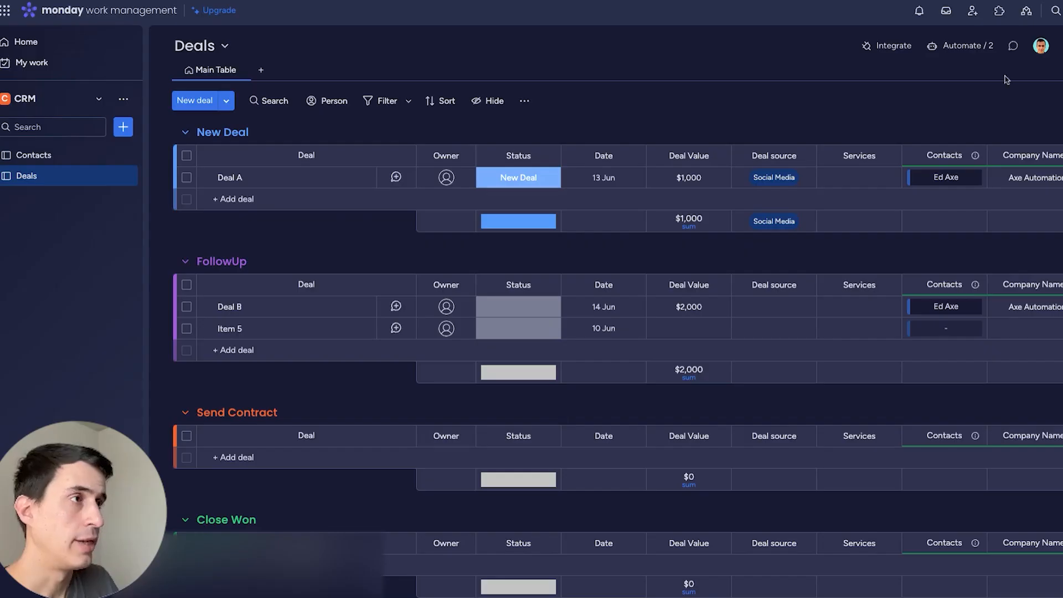
Set Deal A's status to FollowUp and delete the empty Item 5.
left_click(516, 185)
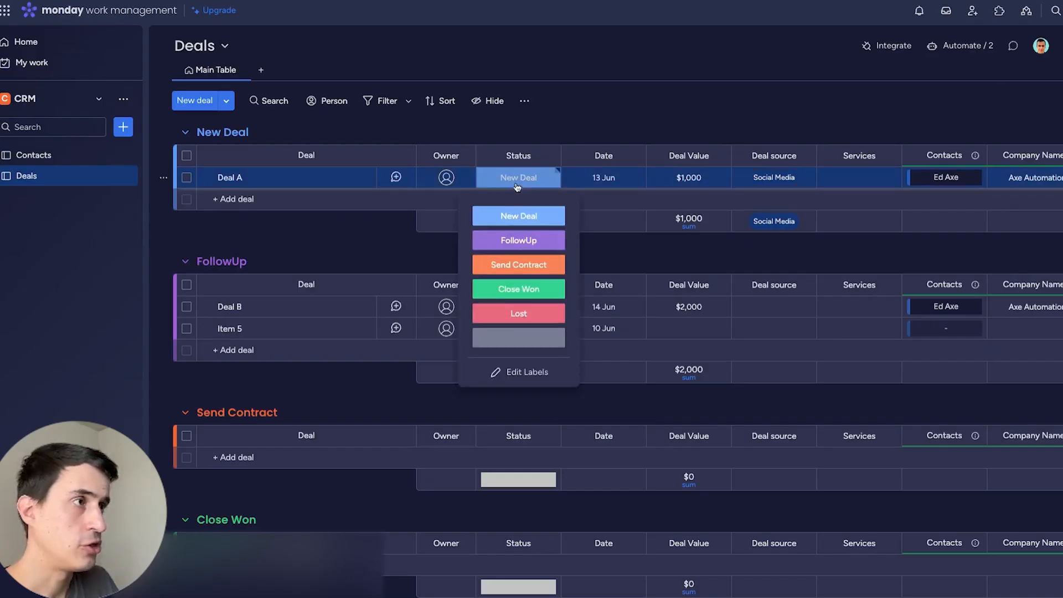
left_click(519, 240)
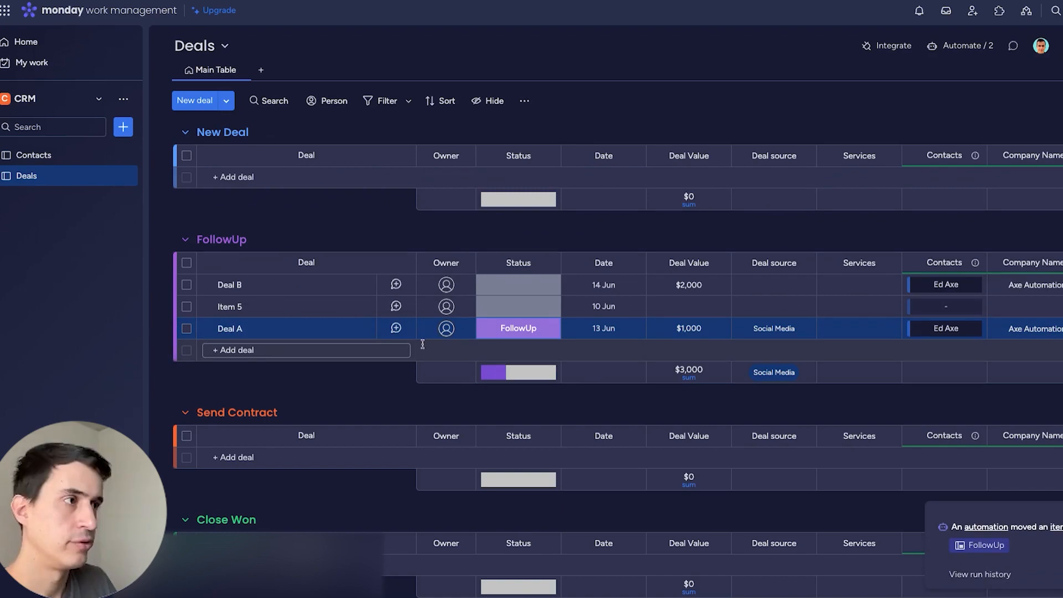
left_click(186, 306)
left_click(710, 555)
Collapse and re-expand the Send Contract, Close Won, Lost and FollowUp groups to review the deals.
left_click(186, 347)
left_click(186, 399)
left_click(186, 447)
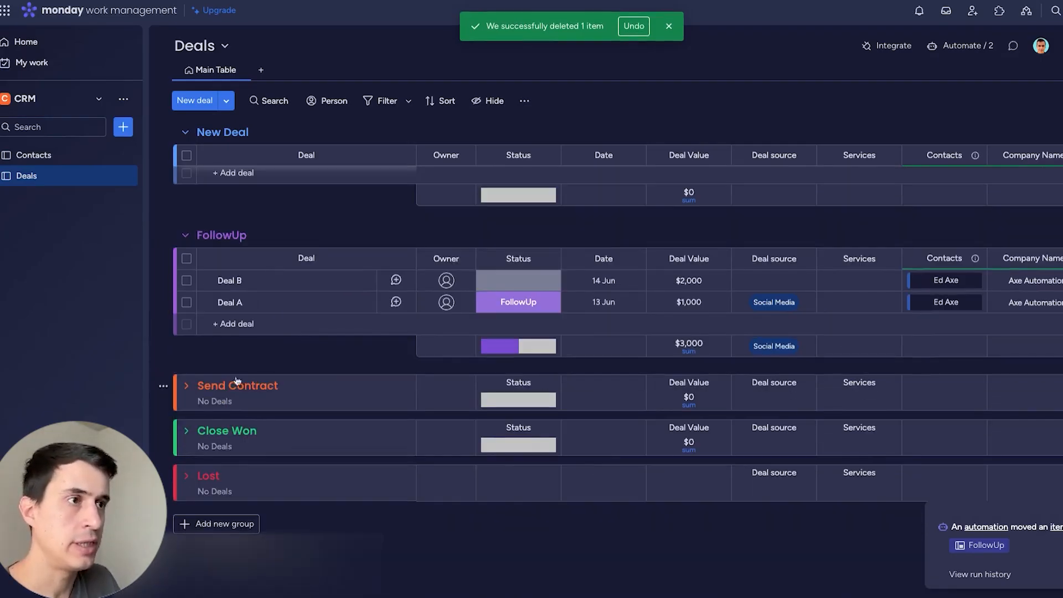
left_click(187, 235)
left_click(186, 235)
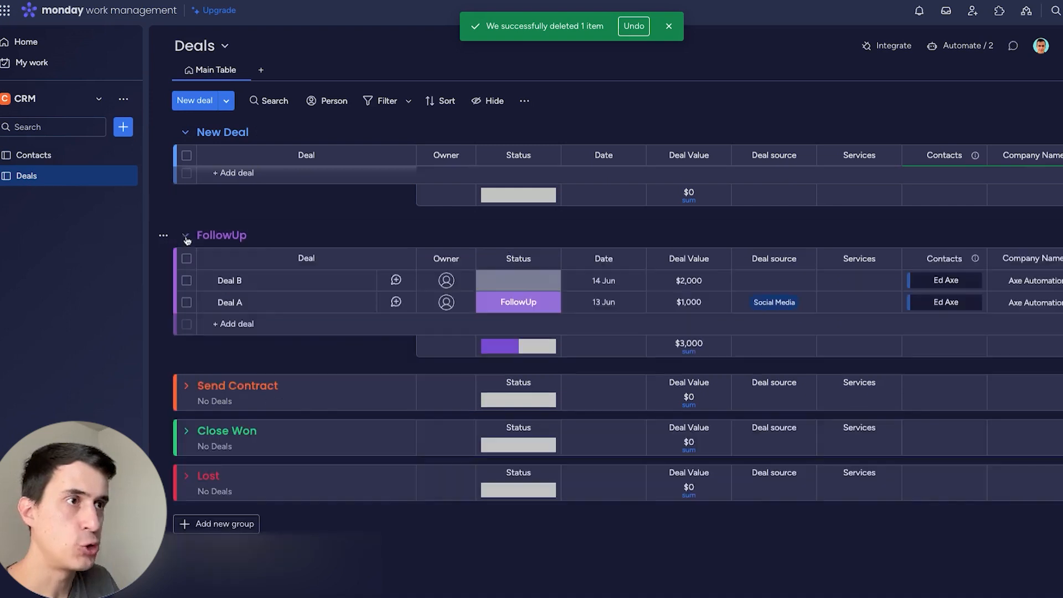
left_click(186, 387)
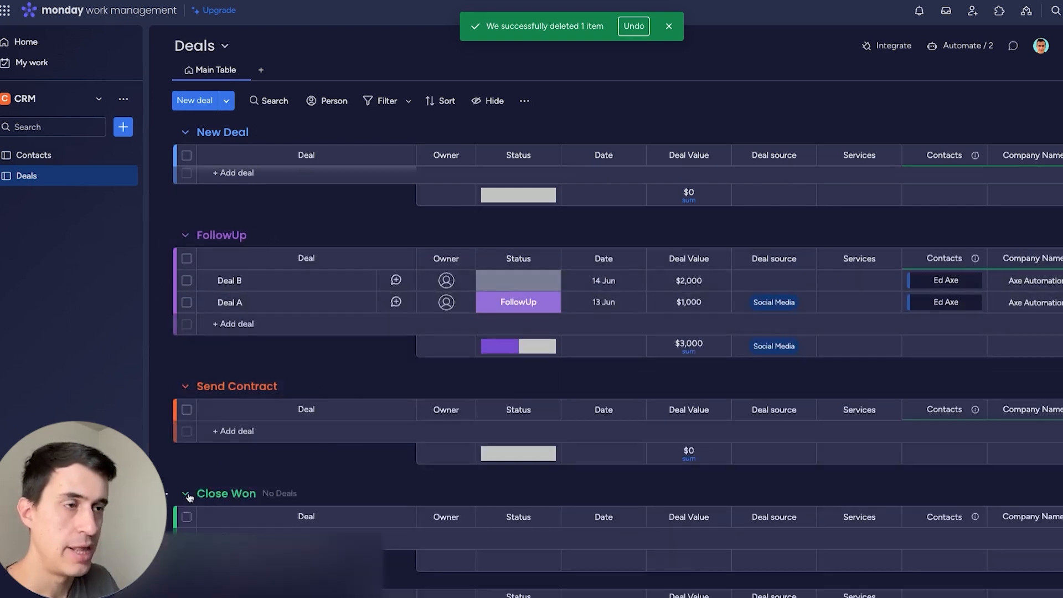
left_click(188, 493)
scroll(187, 493, "down", 2)
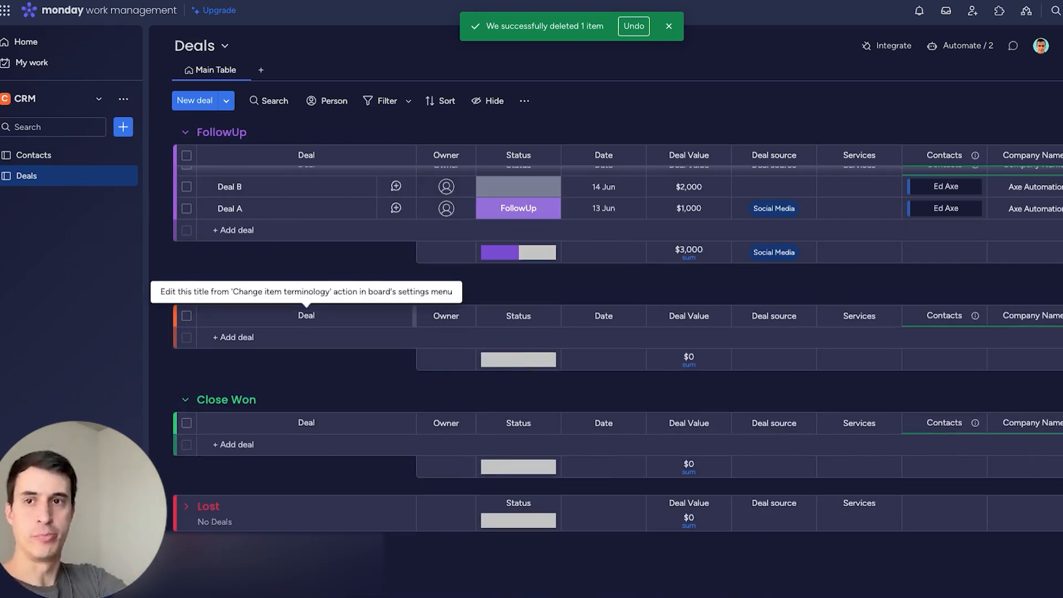
scroll(433, 323, "up", 2)
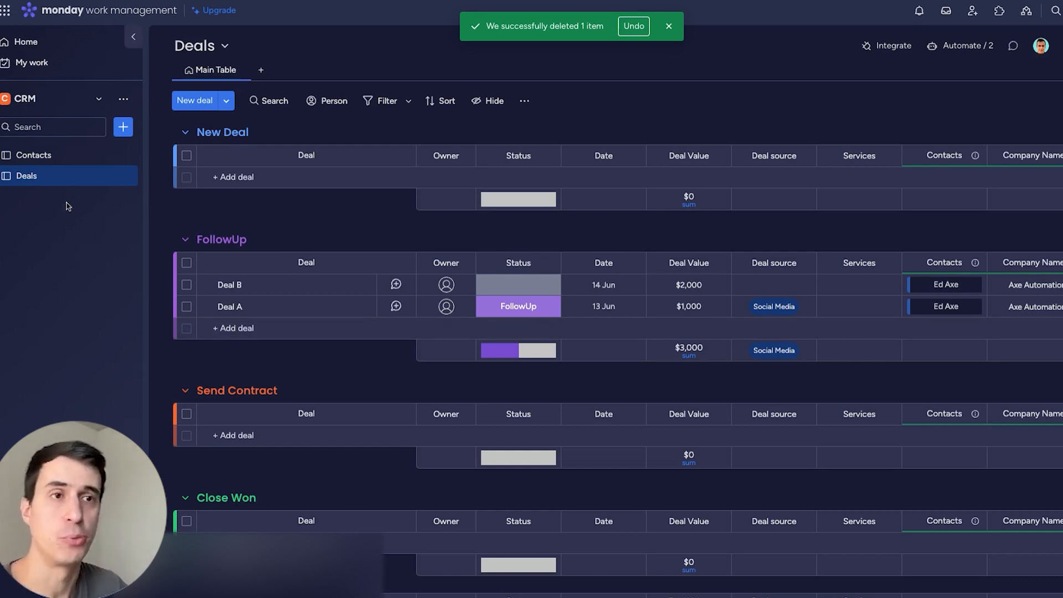
scroll(369, 366, "down", 2)
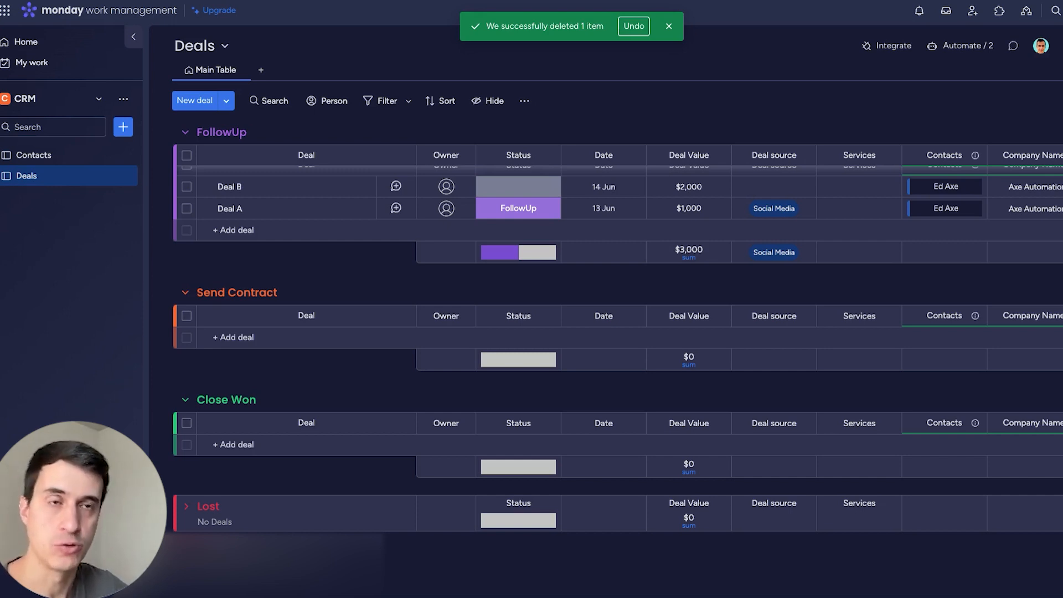
scroll(760, 376, "up", 2)
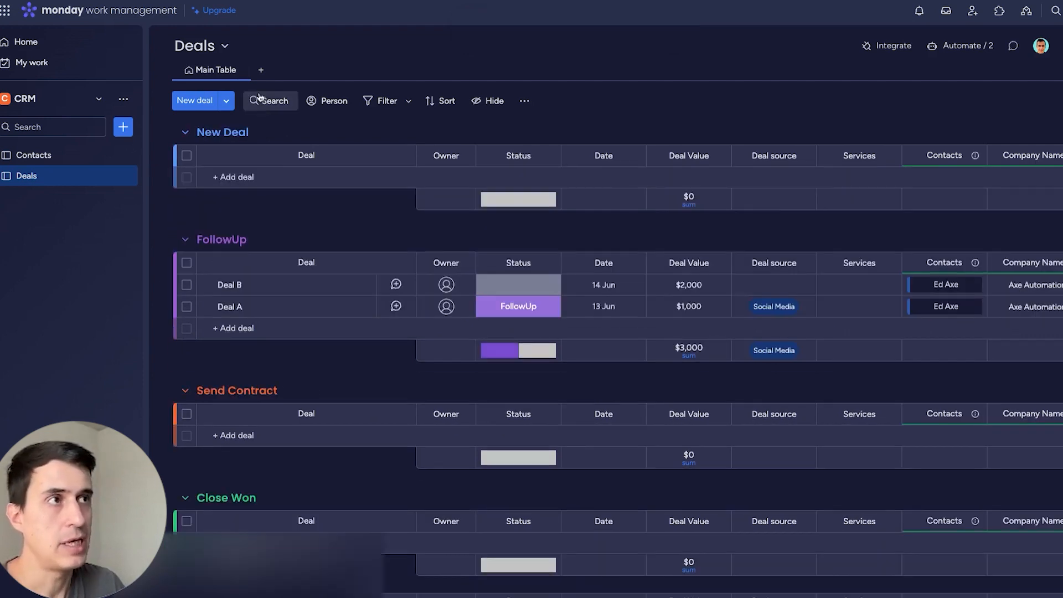
Add a Kanban view showing the deals in status columns, then return to the Main Table.
left_click(260, 68)
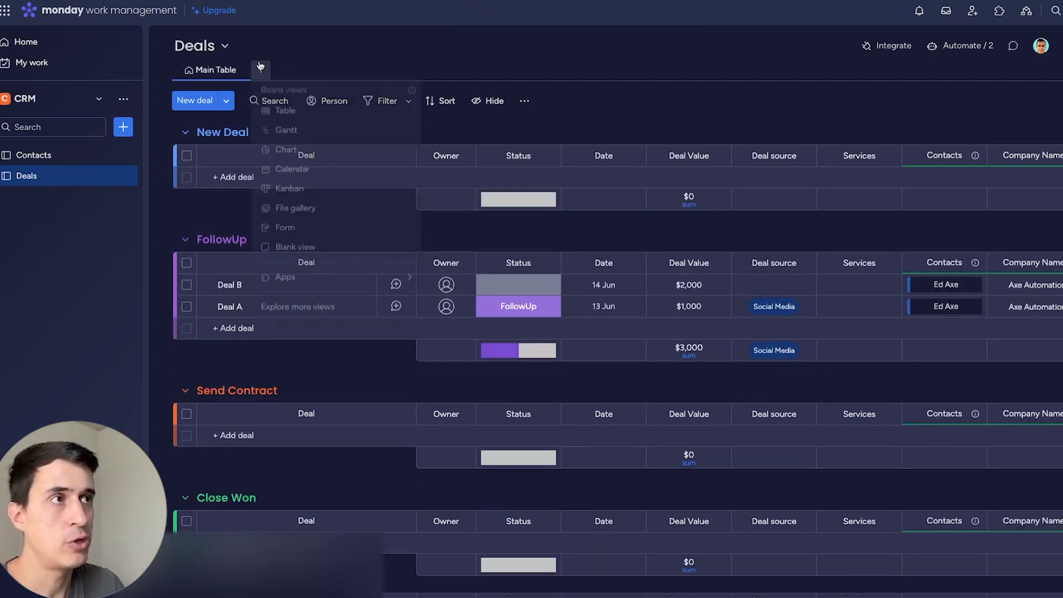
left_click(304, 198)
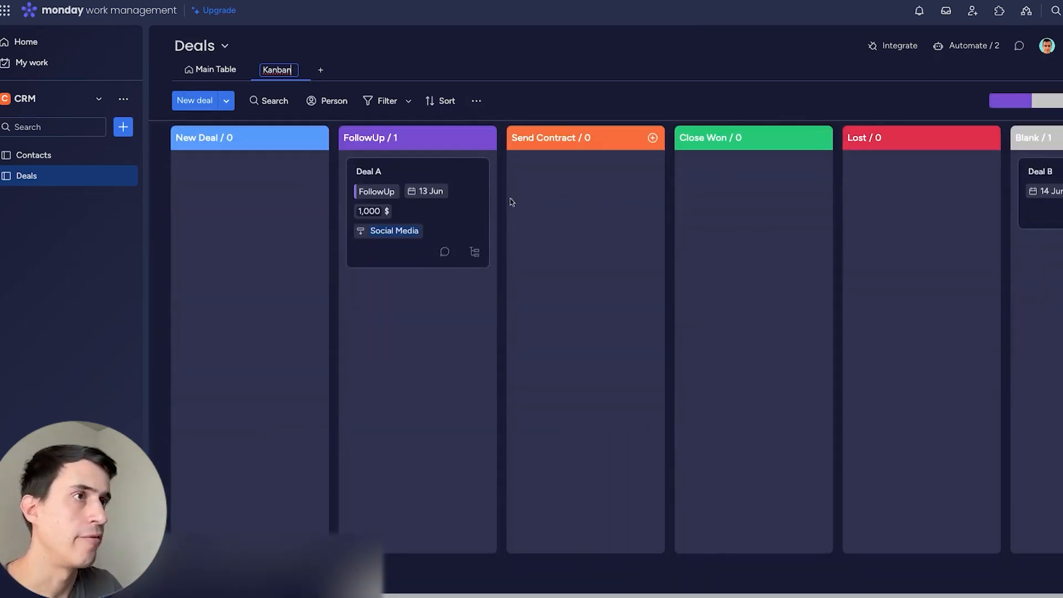
mouse_move(441, 218)
left_mouse_down()
mouse_move(297, 215)
mouse_move(850, 232)
mouse_move(426, 221)
left_mouse_up()
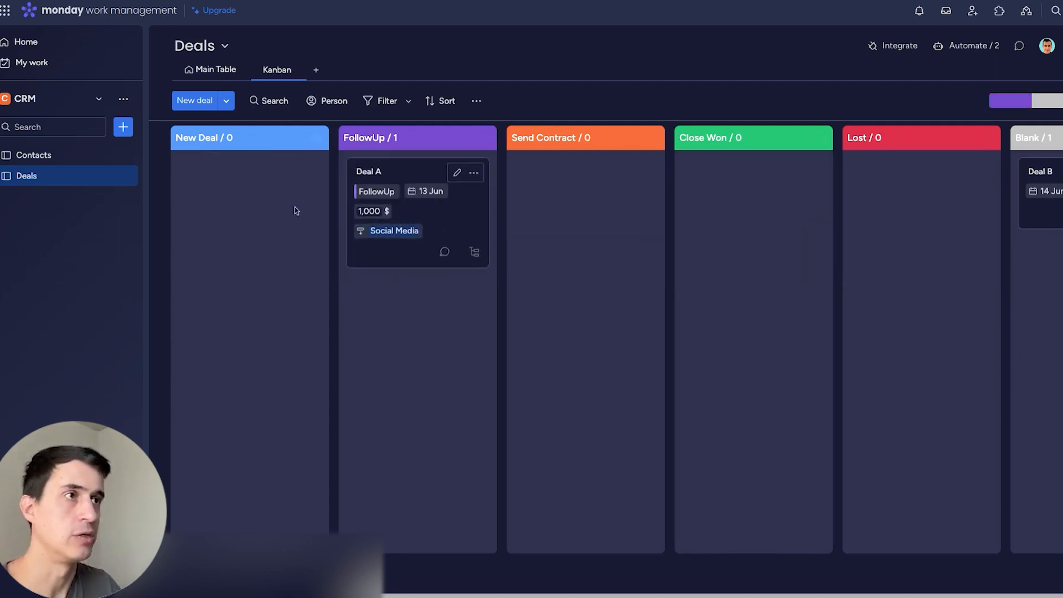
left_click(214, 69)
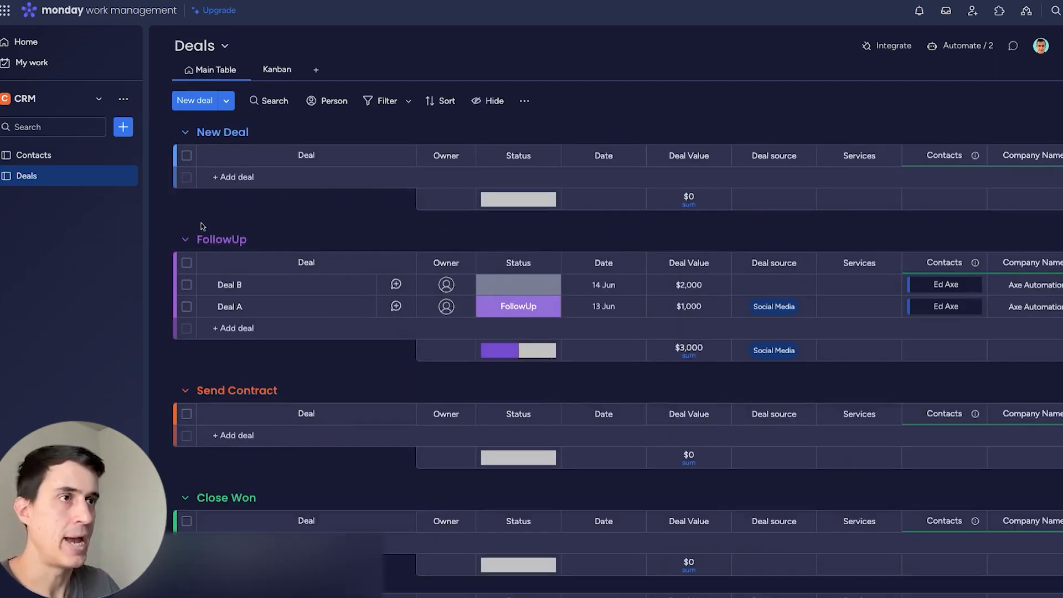